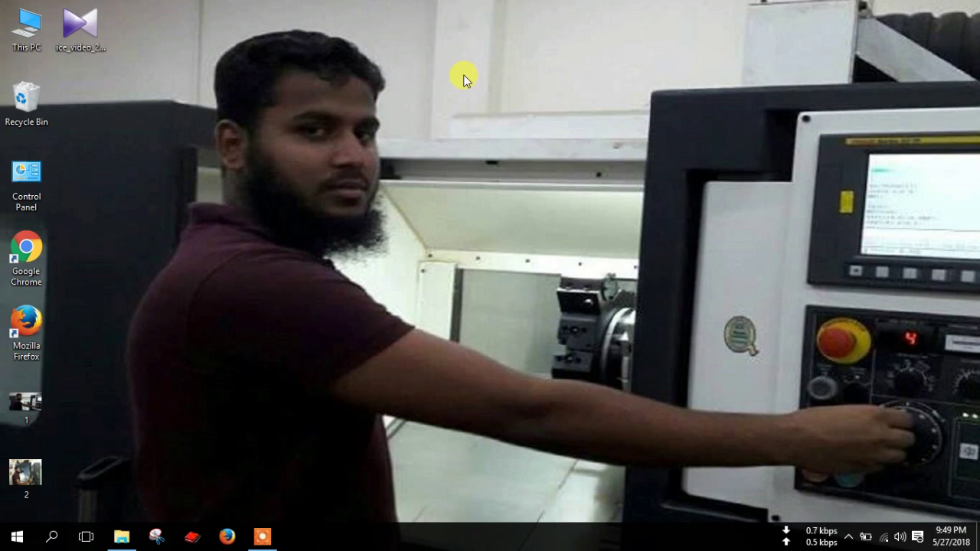
- Disconnect the computer from the wireless network by switching Wi-Fi off
{"action": "left_click", "coordinate": [883, 536]}
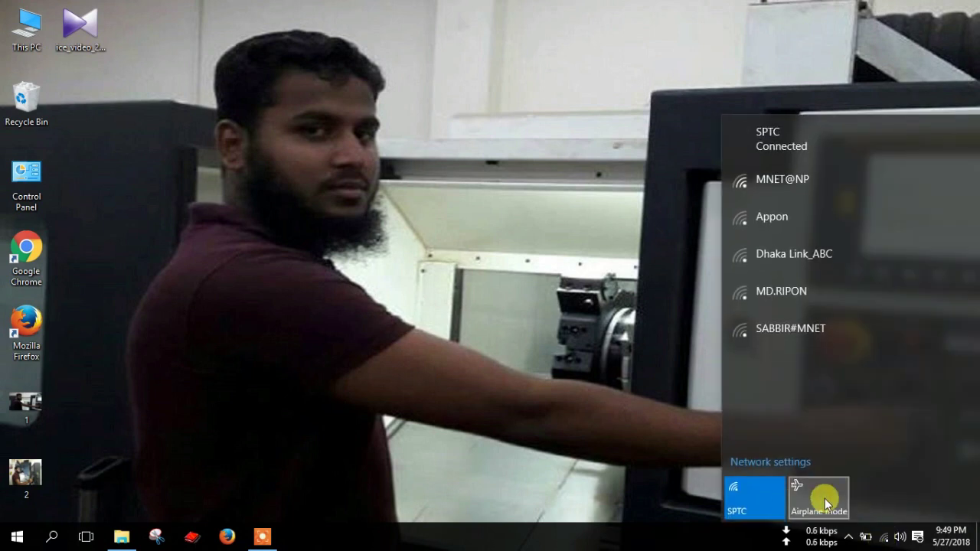
{"action": "left_click", "coordinate": [747, 502]}
{"action": "left_click", "coordinate": [544, 389]}
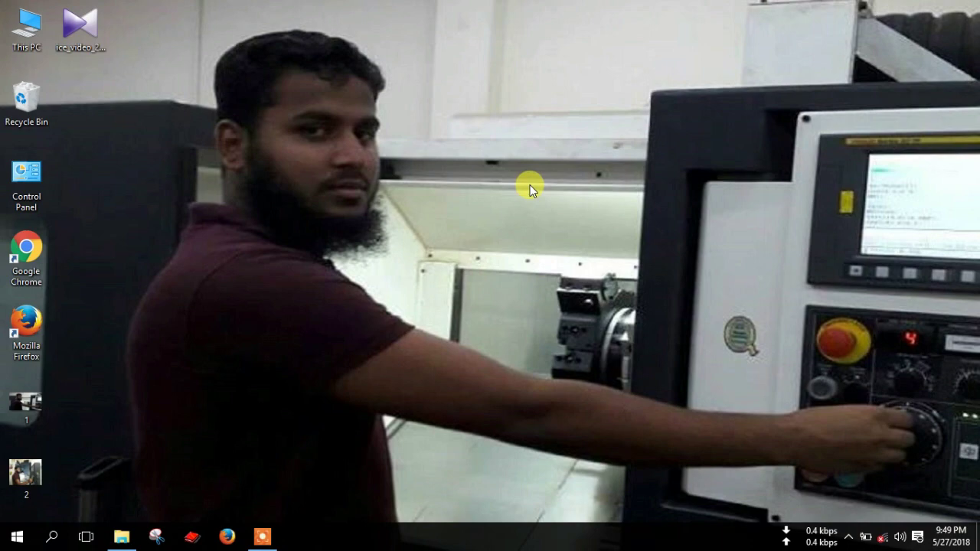
{"action": "right_click", "coordinate": [530, 185]}
{"action": "left_click", "coordinate": [554, 229]}
- Check the .NET Framework 3.5 entry and its sub-features in Windows Features from Control Panel, and close the dialog
{"action": "double_click", "coordinate": [26, 180]}
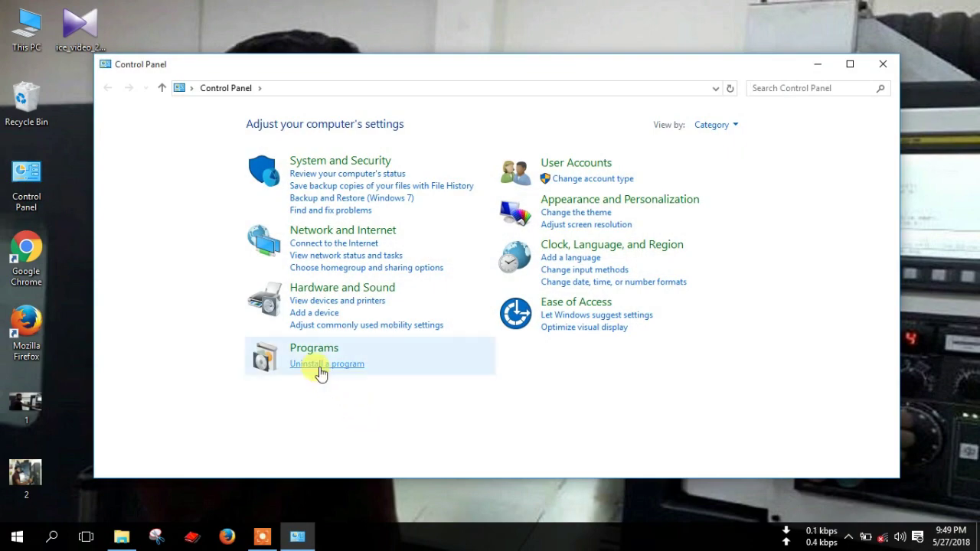
{"action": "left_click", "coordinate": [320, 364]}
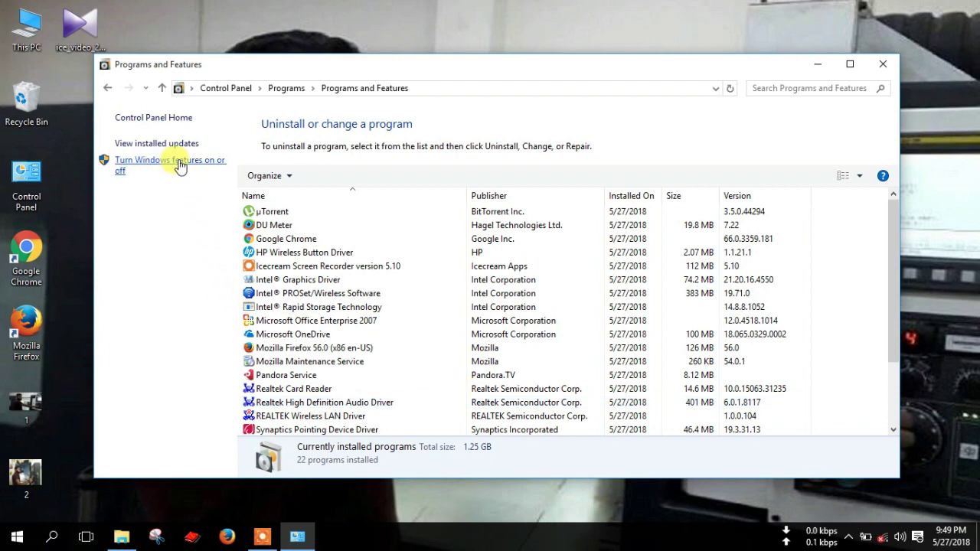
{"action": "left_click", "coordinate": [150, 163]}
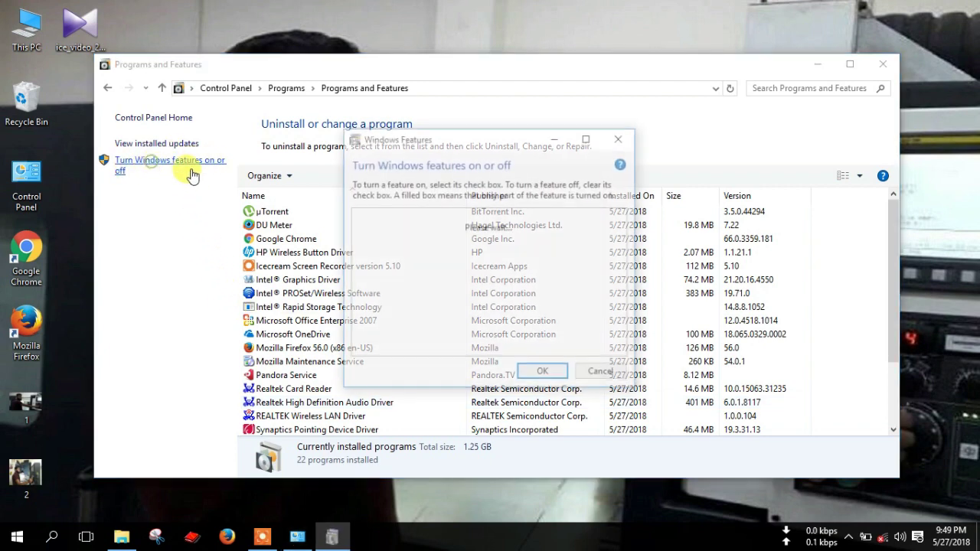
{"action": "left_click", "coordinate": [357, 215]}
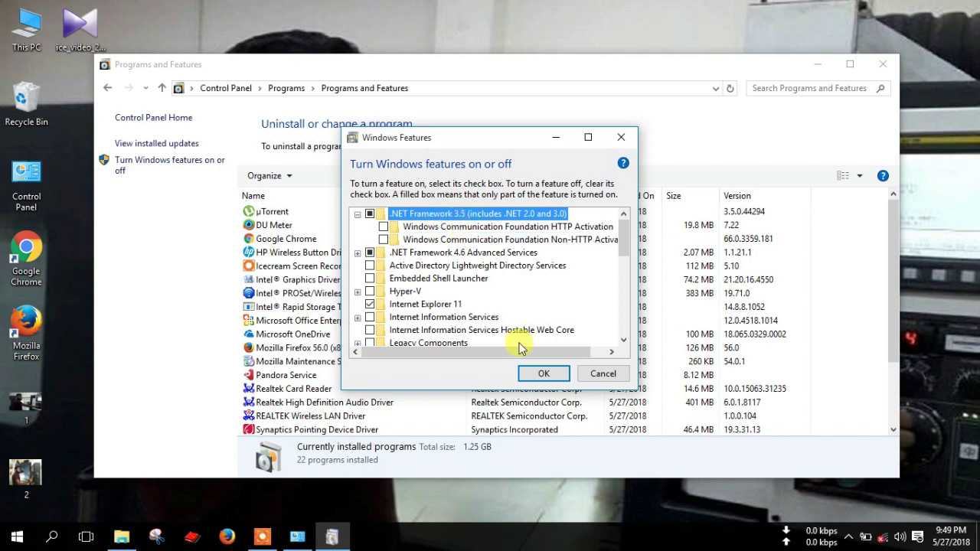
{"action": "left_click", "coordinate": [540, 376]}
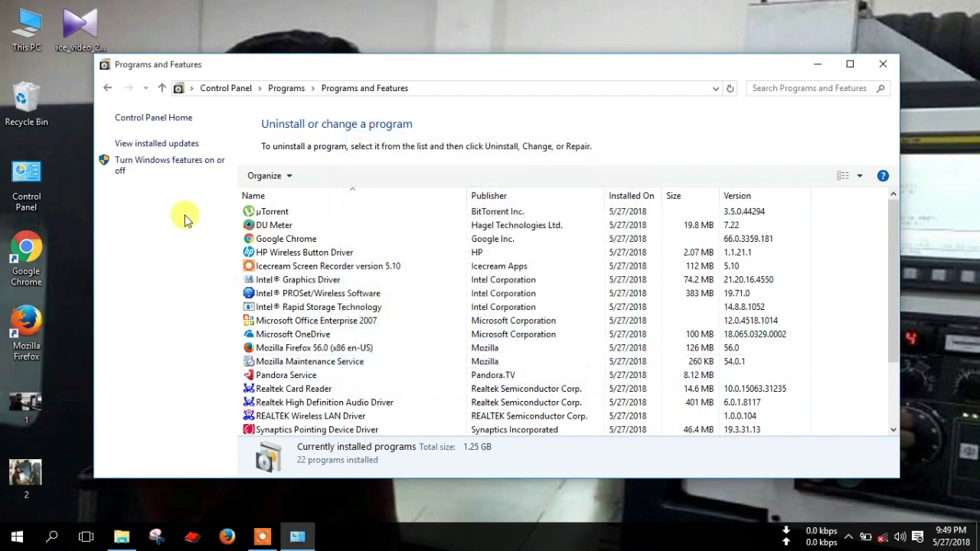
- Search Control Panel for "fire" and open the advanced settings of Windows Firewall
{"action": "left_click", "coordinate": [164, 120]}
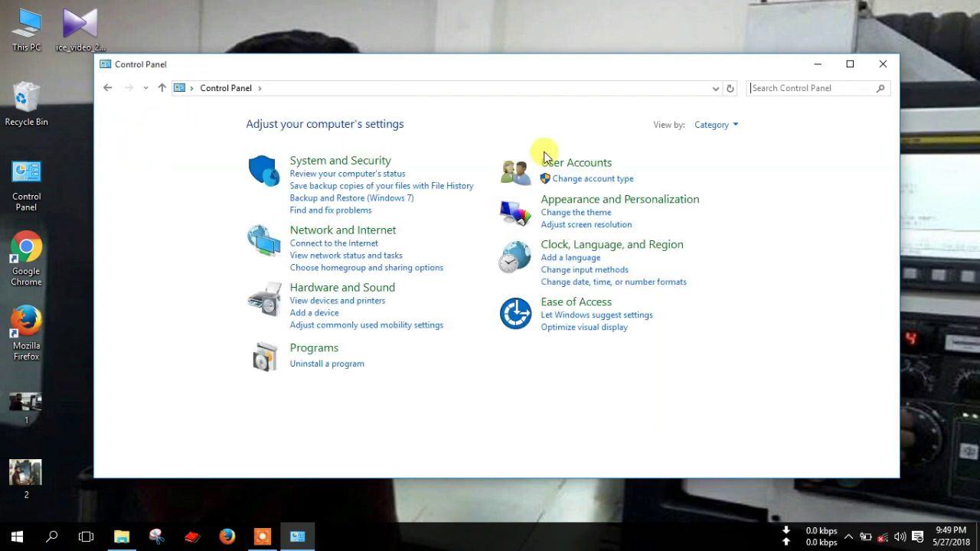
{"action": "left_click", "coordinate": [781, 88]}
{"action": "left_click", "coordinate": [781, 88]}
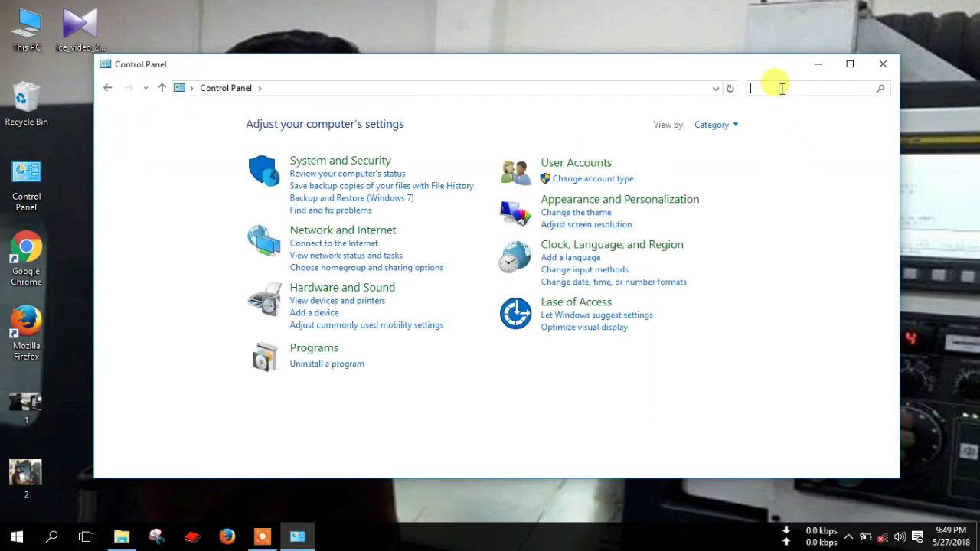
{"action": "type", "text": "fir"}
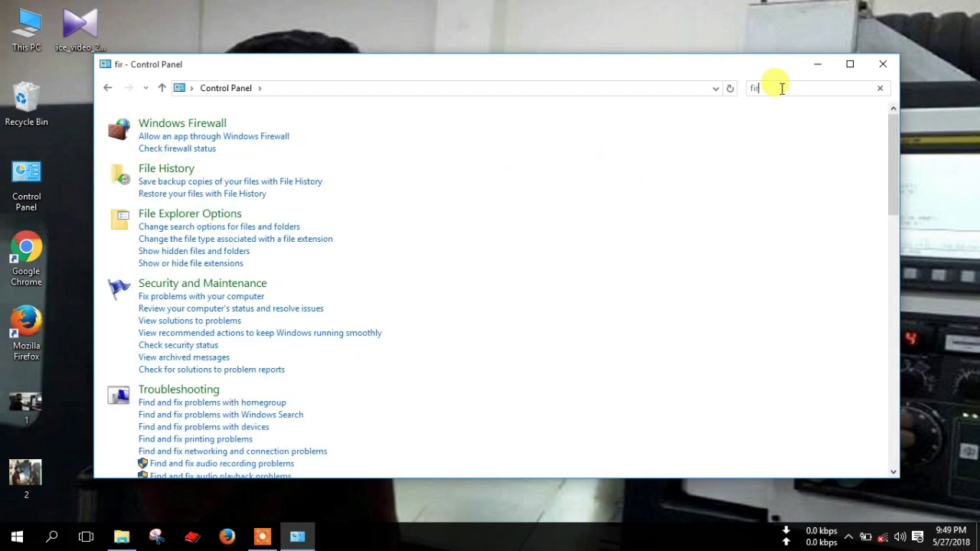
{"action": "type", "text": "e"}
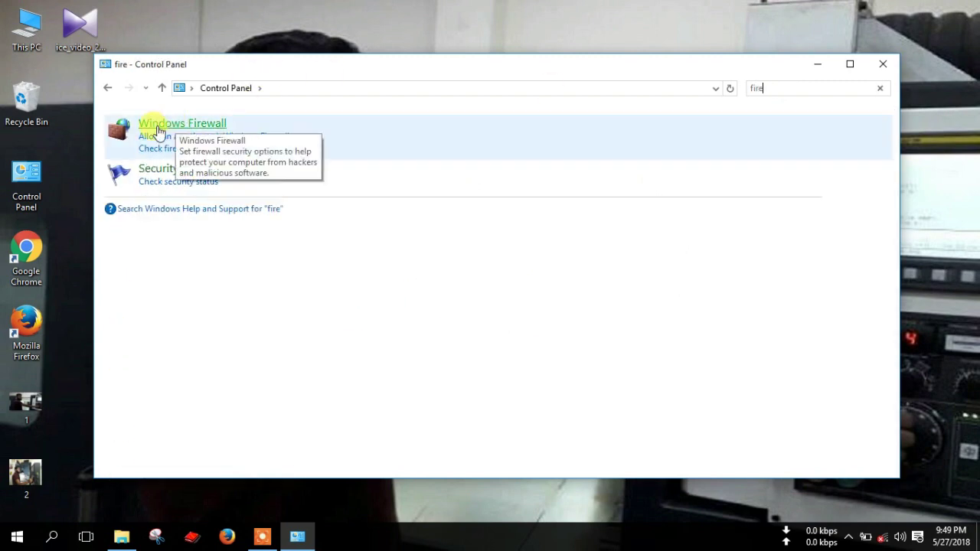
{"action": "left_click", "coordinate": [204, 125]}
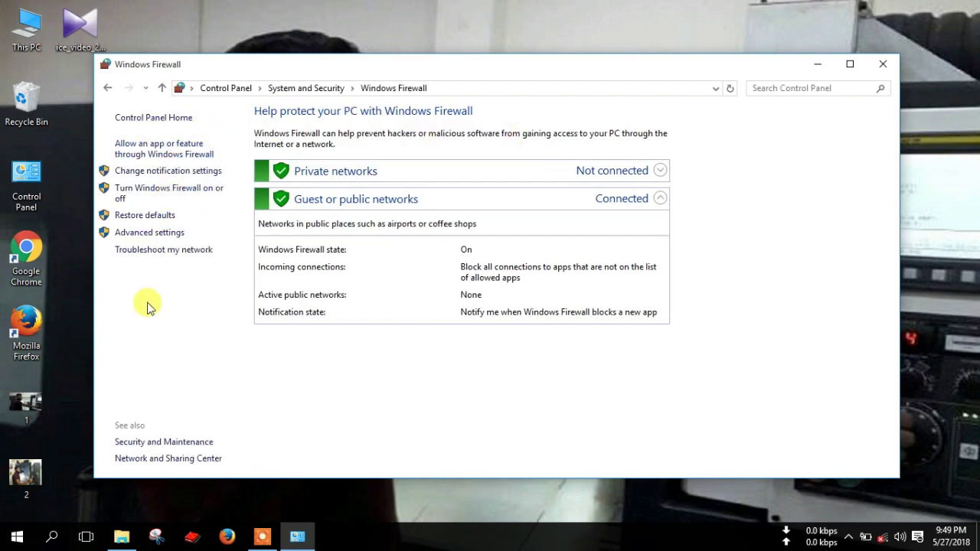
{"action": "left_click", "coordinate": [145, 233]}
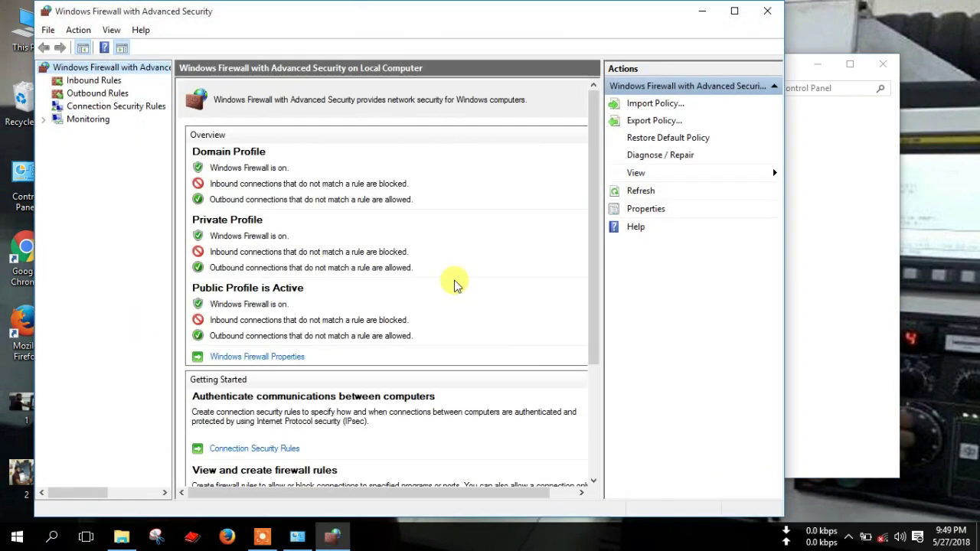
- Open the properties of Windows Firewall with Advanced Security and set the domain profile's firewall state to Off
{"action": "right_click", "coordinate": [98, 71]}
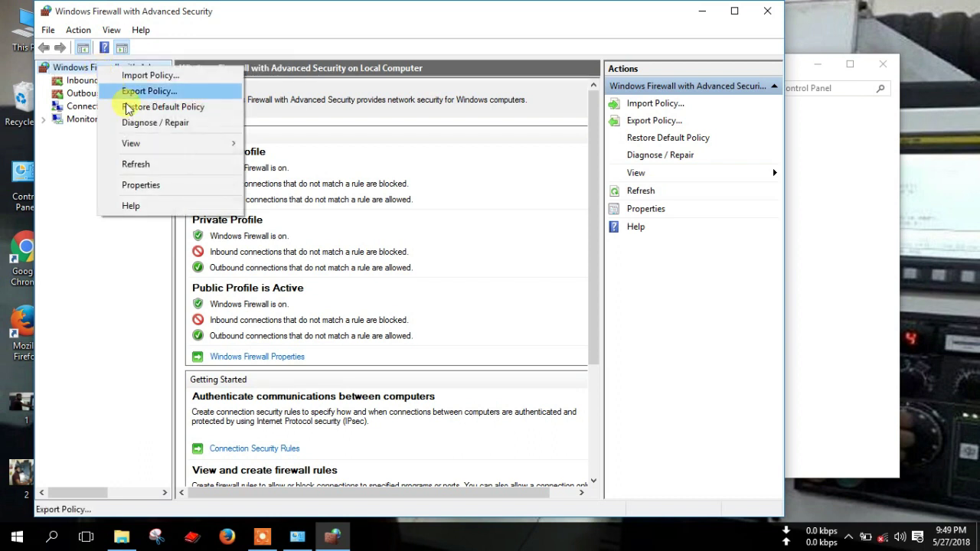
{"action": "left_click", "coordinate": [140, 188]}
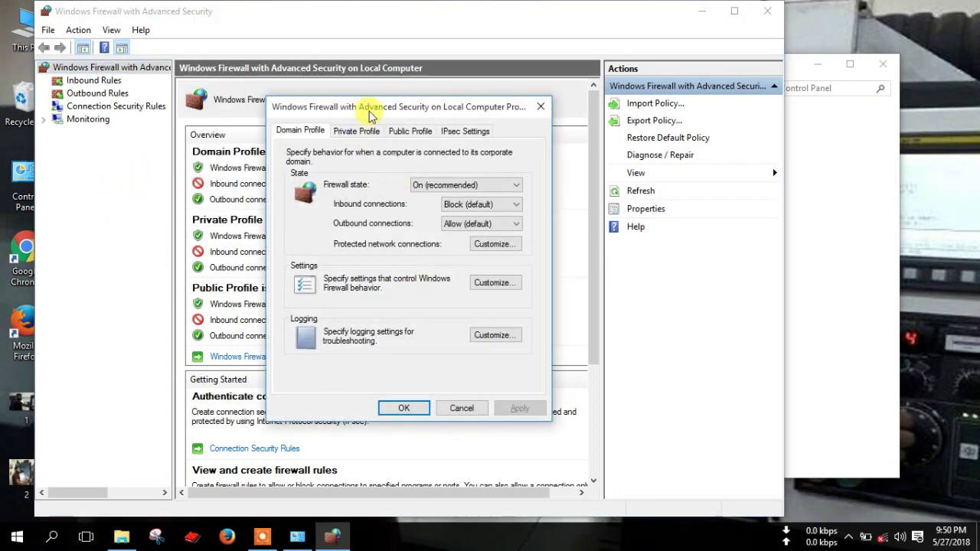
{"action": "mouse_move", "coordinate": [365, 111]}
{"action": "left_mouse_down"}
{"action": "mouse_move", "coordinate": [529, 112]}
{"action": "mouse_move", "coordinate": [323, 168]}
{"action": "mouse_move", "coordinate": [395, 105]}
{"action": "mouse_move", "coordinate": [362, 108]}
{"action": "left_mouse_up"}
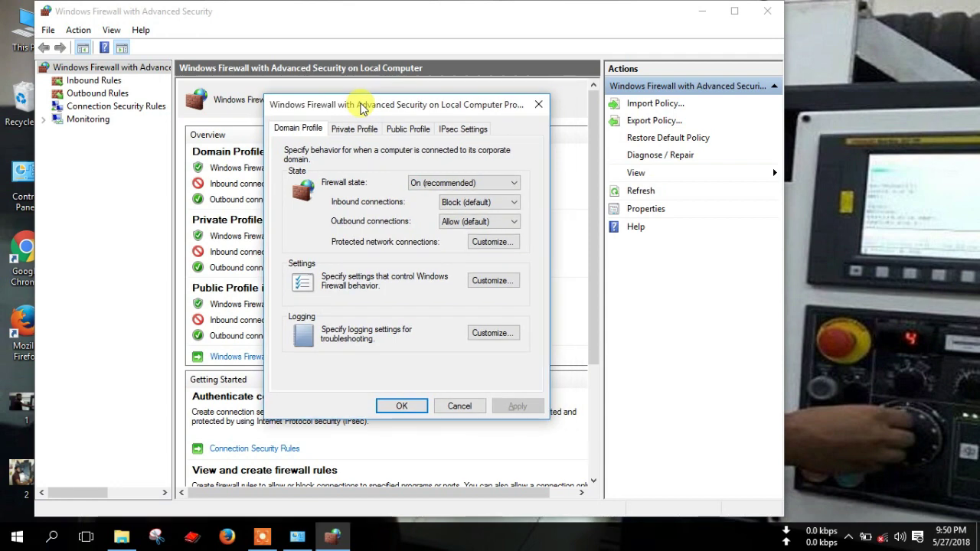
{"action": "left_click", "coordinate": [293, 134]}
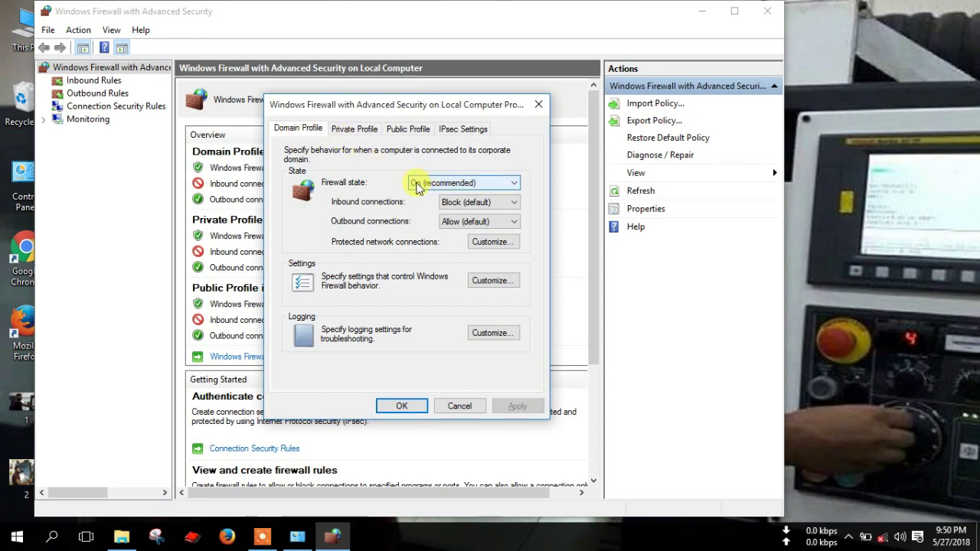
{"action": "left_click", "coordinate": [414, 186]}
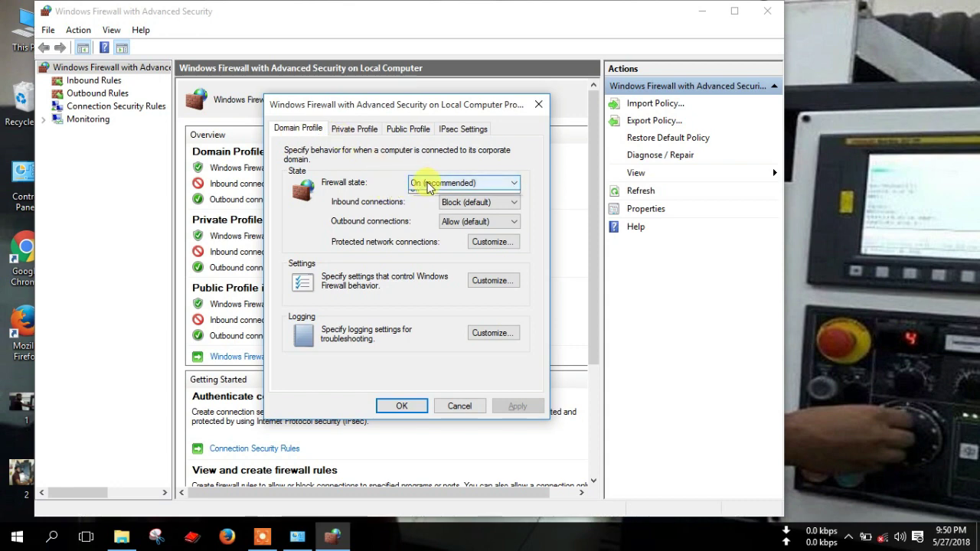
{"action": "left_click", "coordinate": [426, 206]}
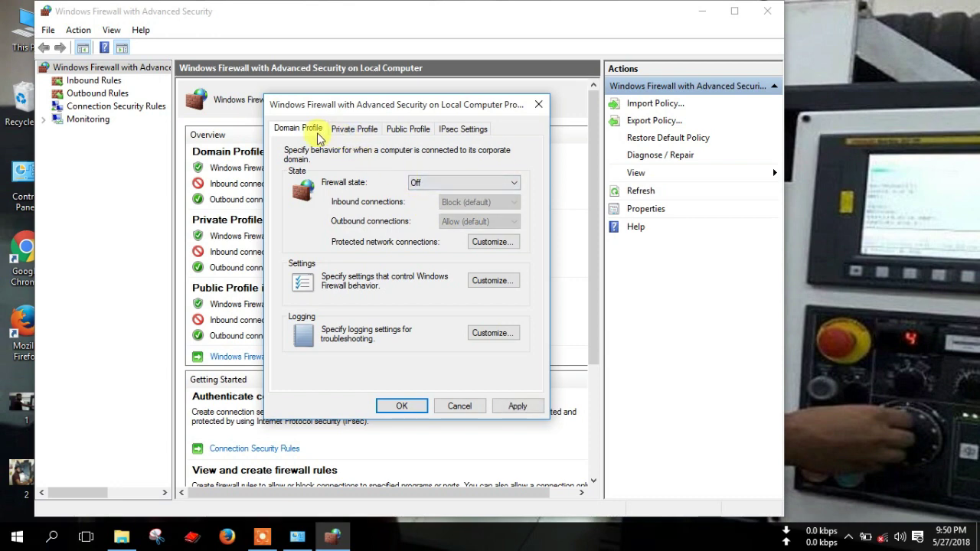
- Set the firewall state to Off for the private and public profiles, apply the changes and close the firewall console
{"action": "left_click", "coordinate": [351, 130]}
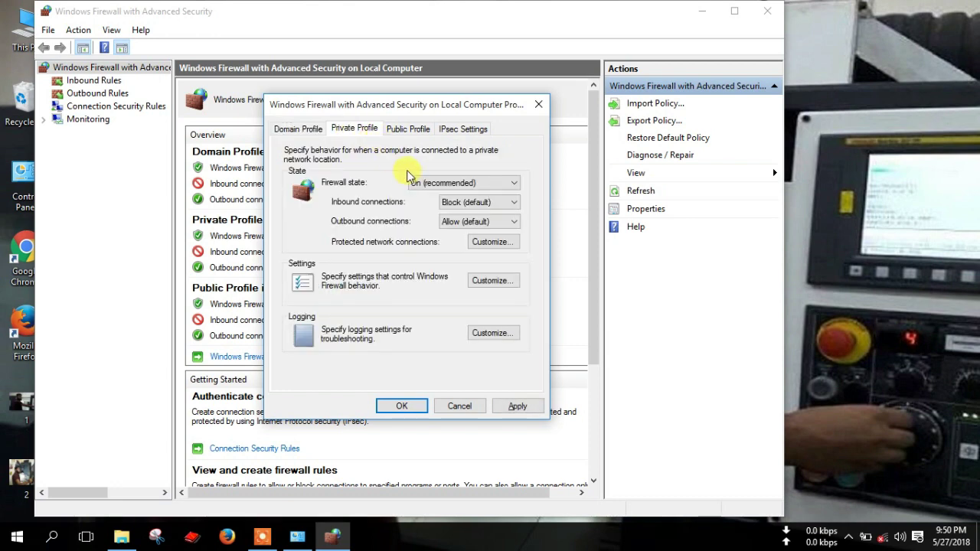
{"action": "left_click", "coordinate": [427, 184]}
{"action": "left_click", "coordinate": [428, 205]}
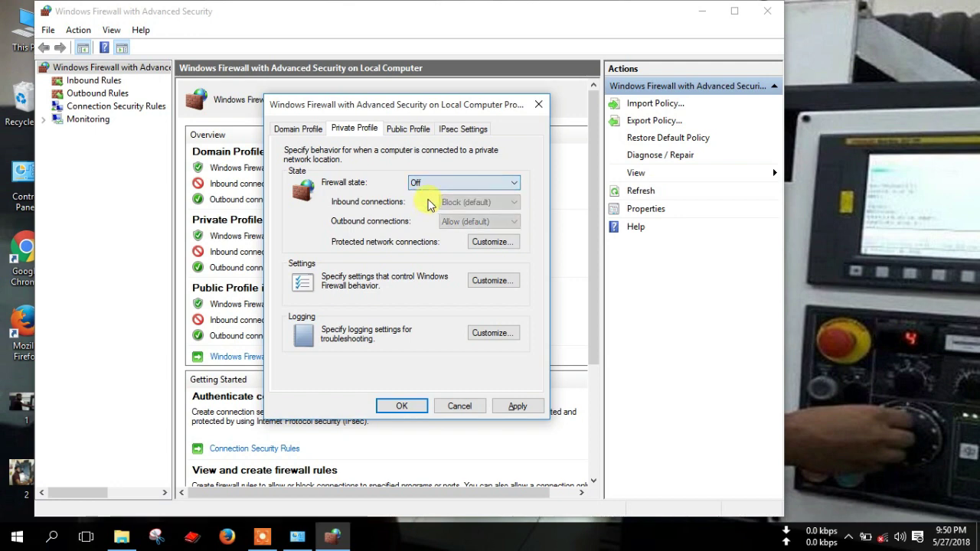
{"action": "left_click", "coordinate": [411, 131]}
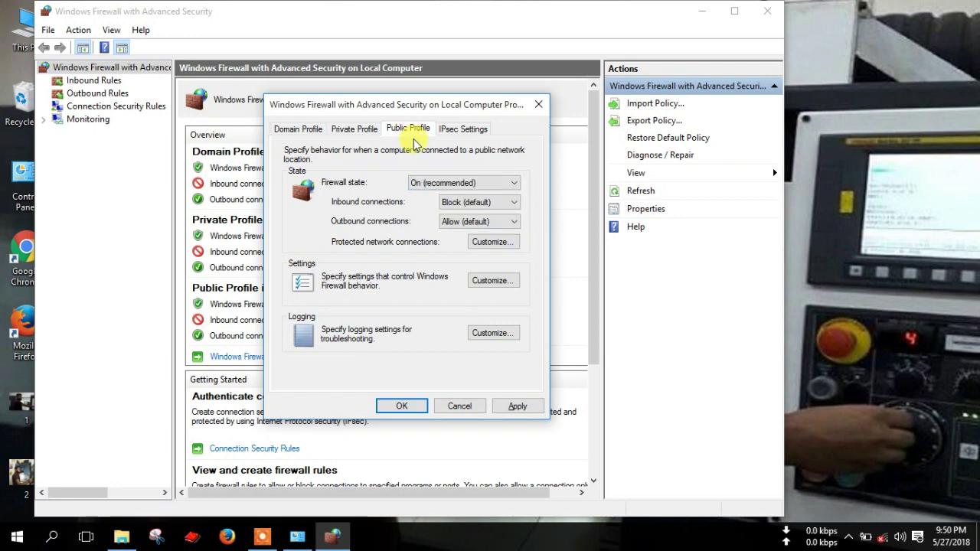
{"action": "left_click", "coordinate": [427, 185]}
{"action": "left_click", "coordinate": [428, 205]}
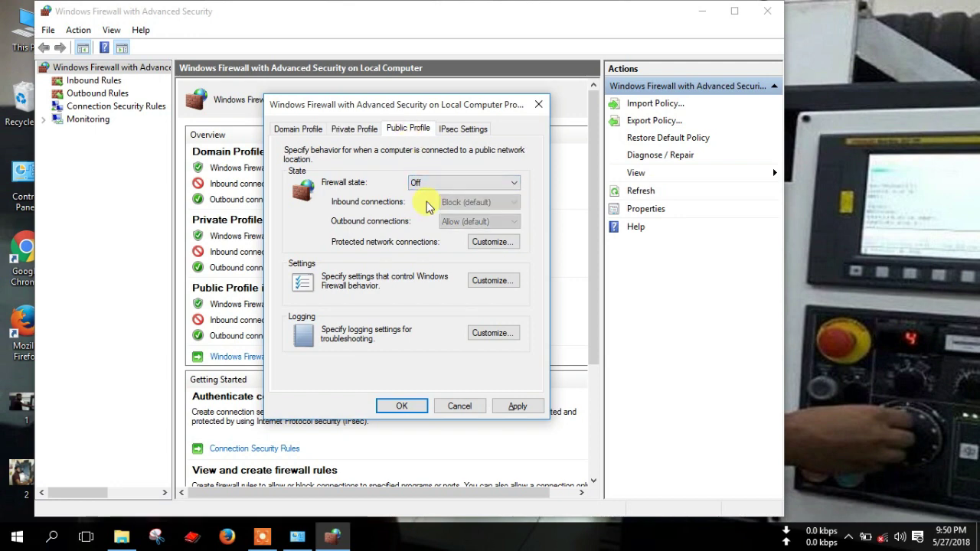
{"action": "left_click", "coordinate": [520, 408]}
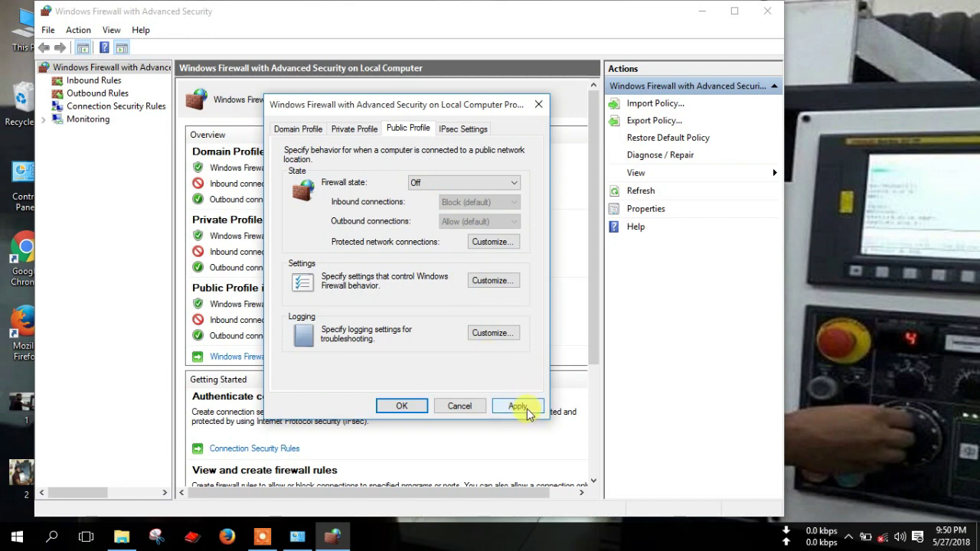
{"action": "left_click", "coordinate": [402, 407]}
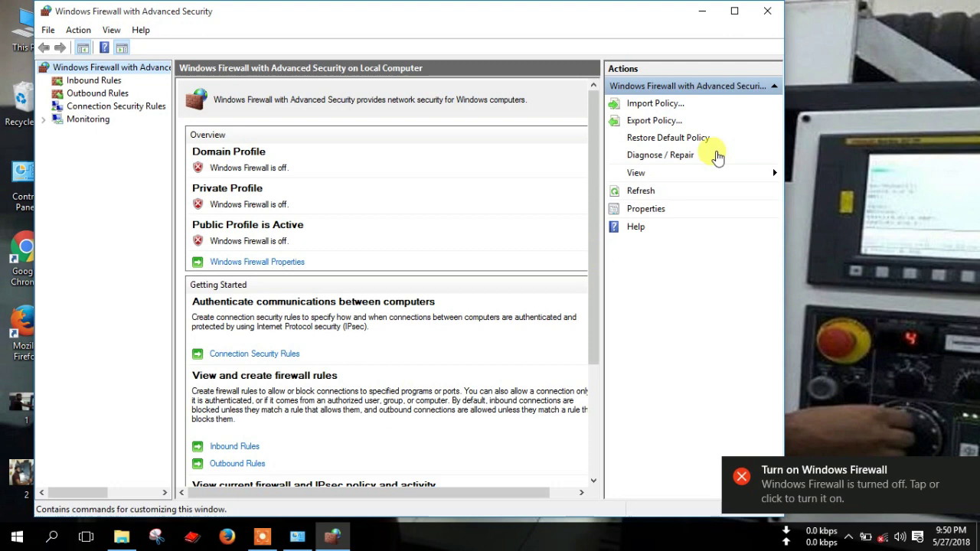
{"action": "left_click", "coordinate": [768, 14]}
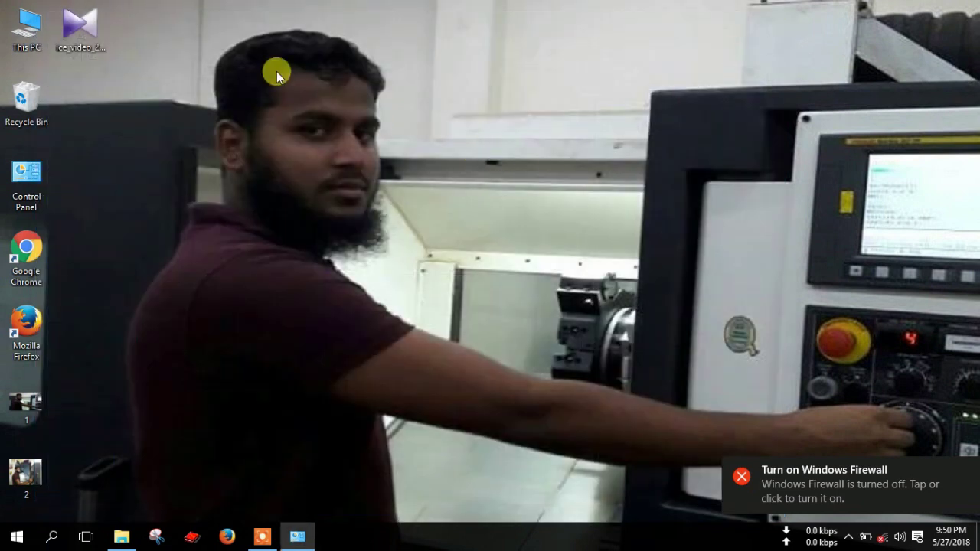
{"action": "right_click", "coordinate": [252, 29]}
{"action": "left_click", "coordinate": [275, 73]}
{"action": "right_click", "coordinate": [247, 44]}
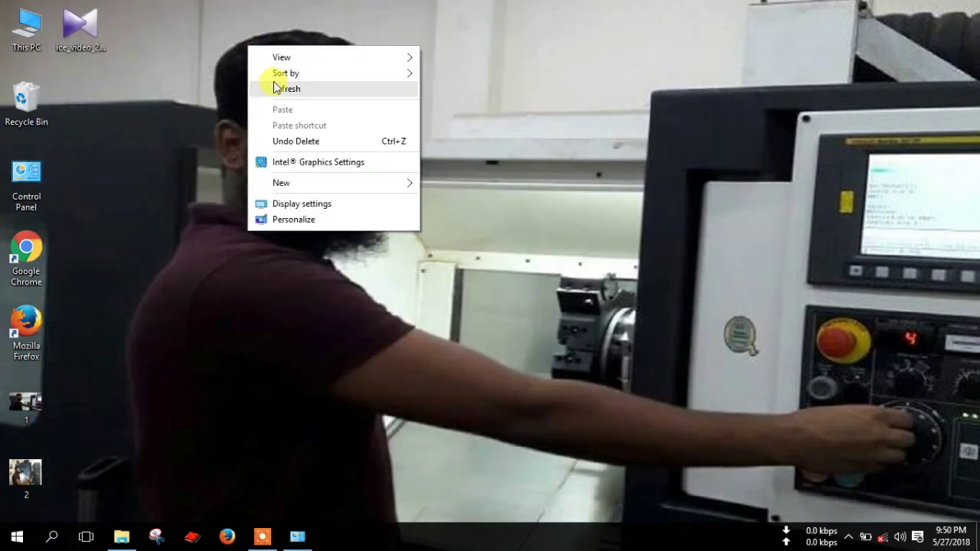
{"action": "left_click", "coordinate": [260, 100]}
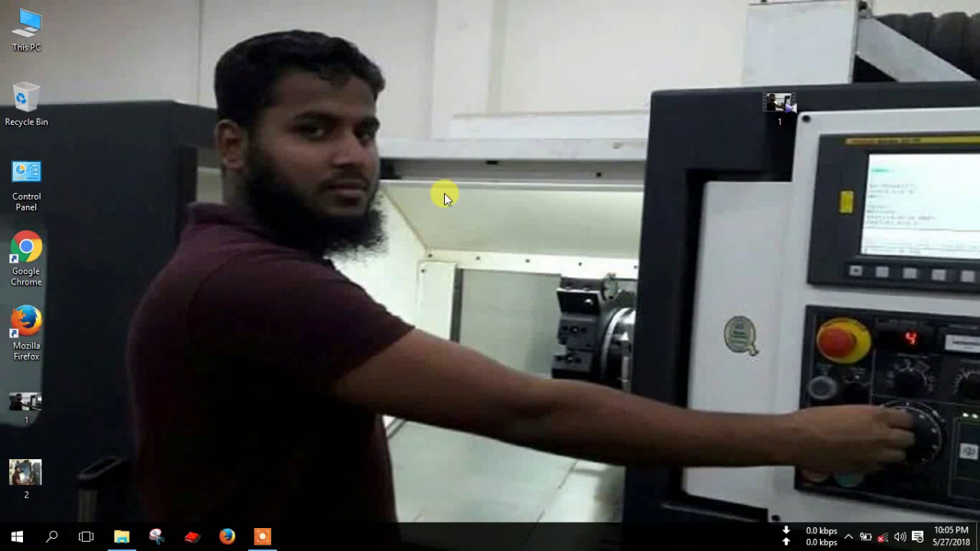
- In File Explorer, go to _SolidSQUAD_ > SolidWorks.2017.Activator-SSQ and launch the SolidWorks.2017.Activator-SSQ application
{"action": "left_click", "coordinate": [122, 536]}
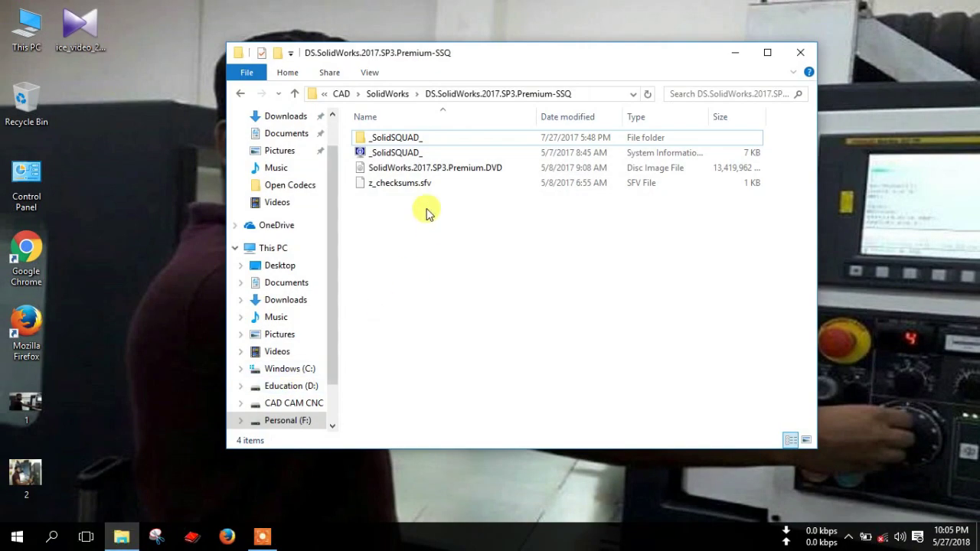
{"action": "double_click", "coordinate": [403, 140]}
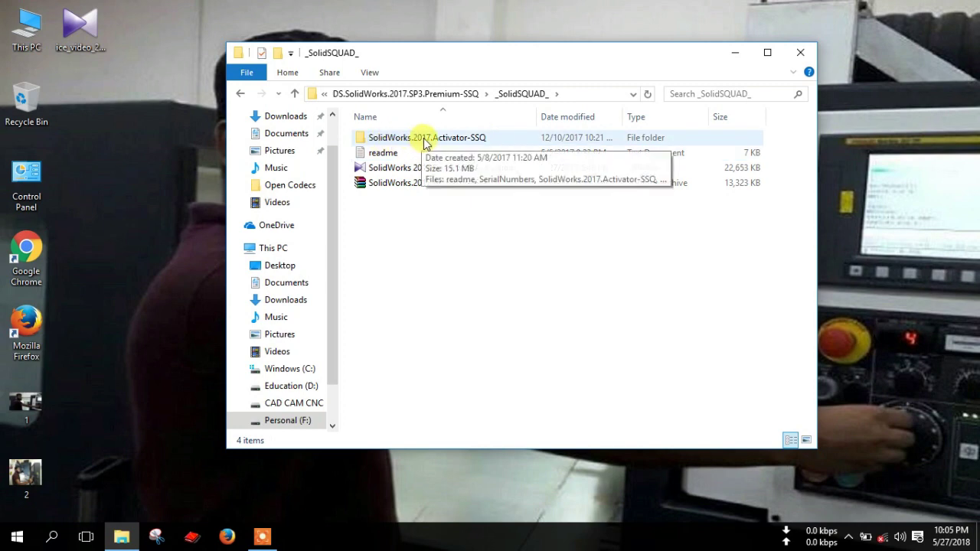
{"action": "double_click", "coordinate": [475, 138]}
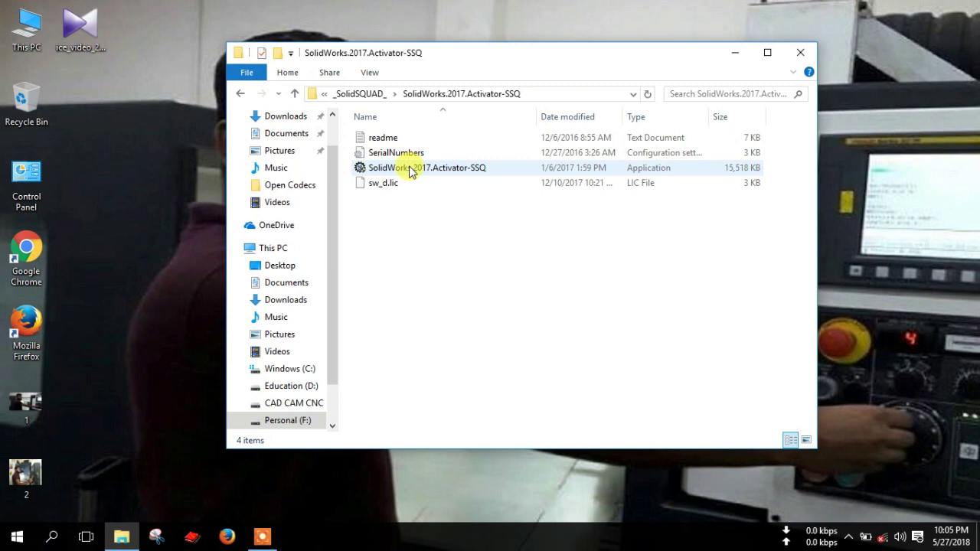
{"action": "right_click", "coordinate": [410, 170]}
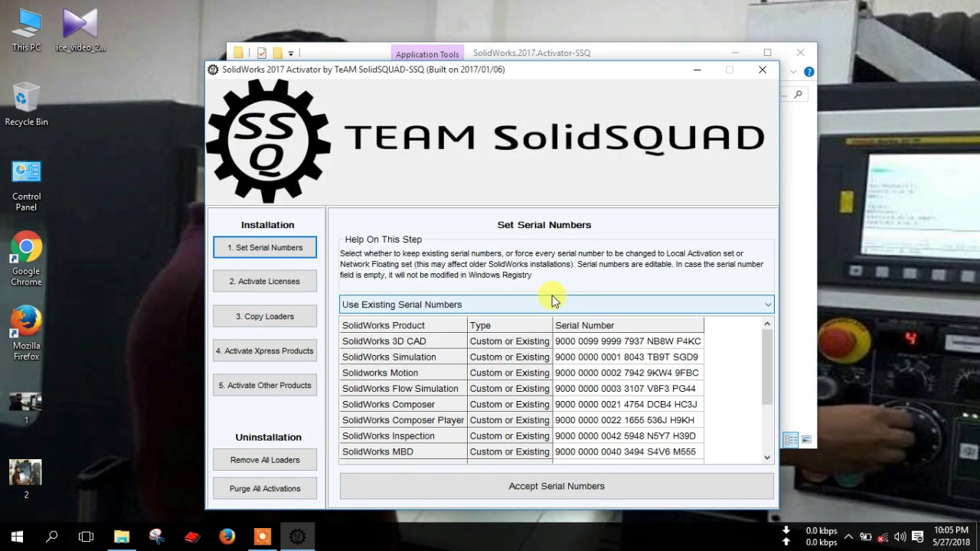
- Switch the activator's serial numbers to Force Local Activation Serial Numbers, then accept and confirm the change
{"action": "left_click", "coordinate": [273, 252]}
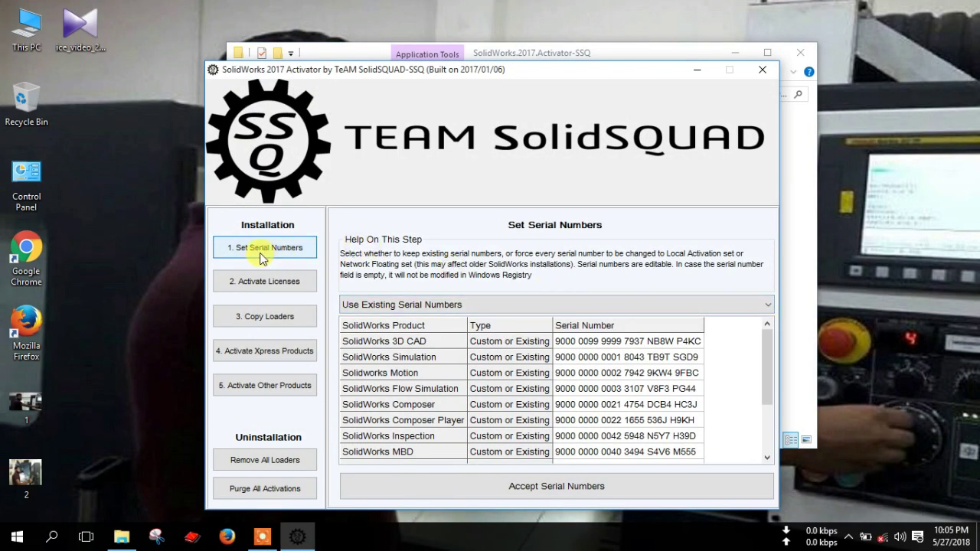
{"action": "left_click", "coordinate": [382, 305]}
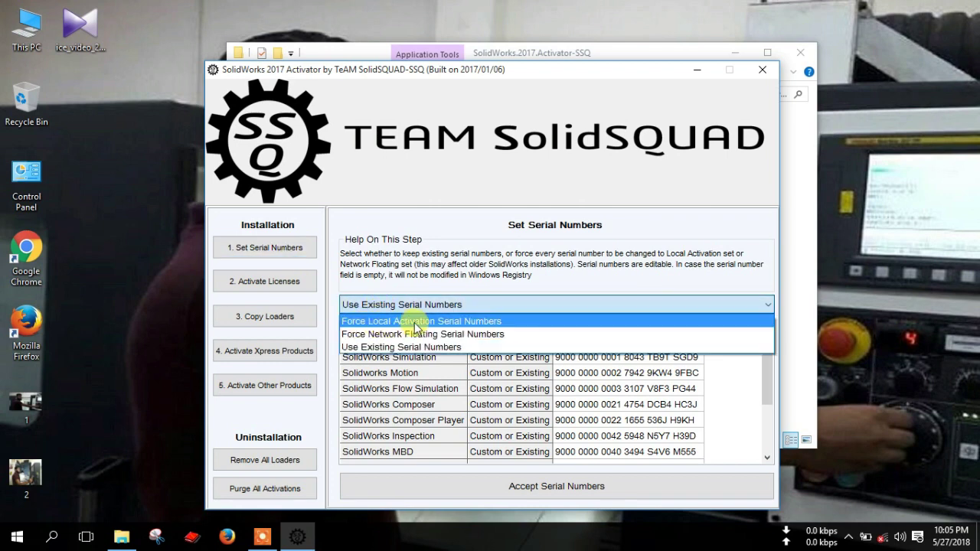
{"action": "left_click", "coordinate": [459, 321]}
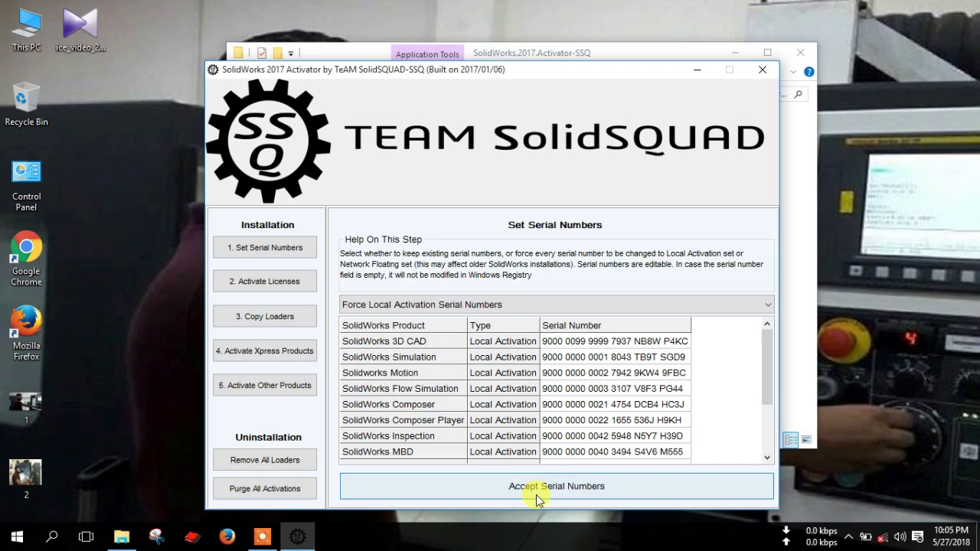
{"action": "left_click", "coordinate": [584, 488]}
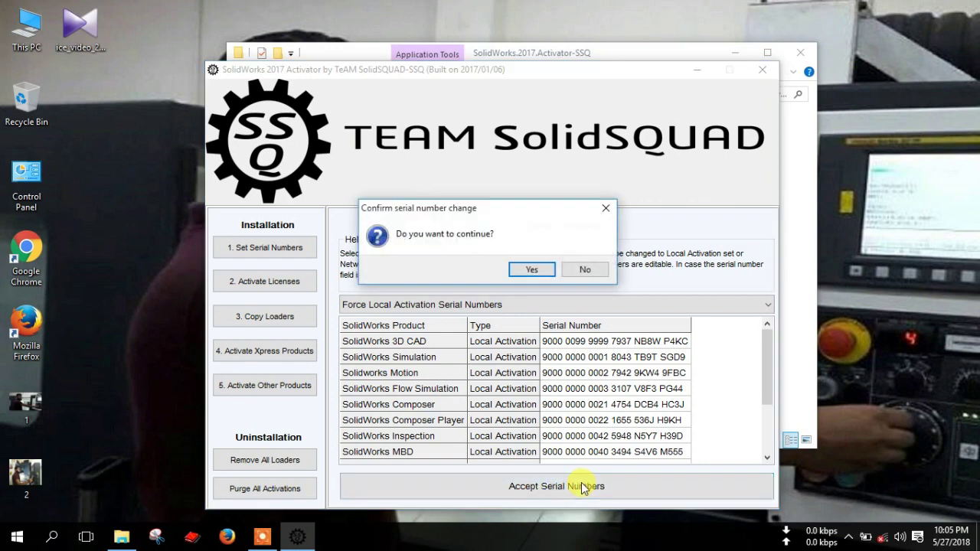
{"action": "left_click", "coordinate": [531, 272]}
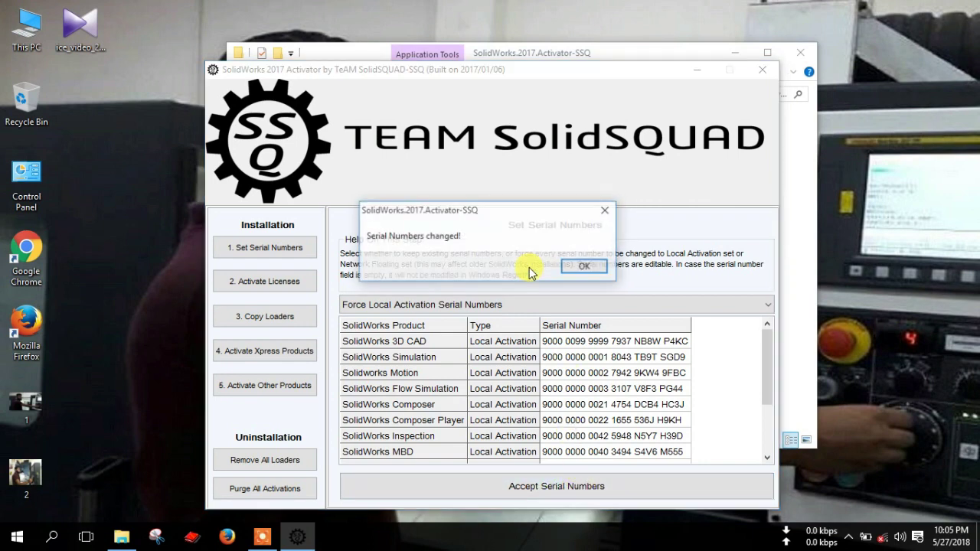
{"action": "left_click", "coordinate": [583, 267]}
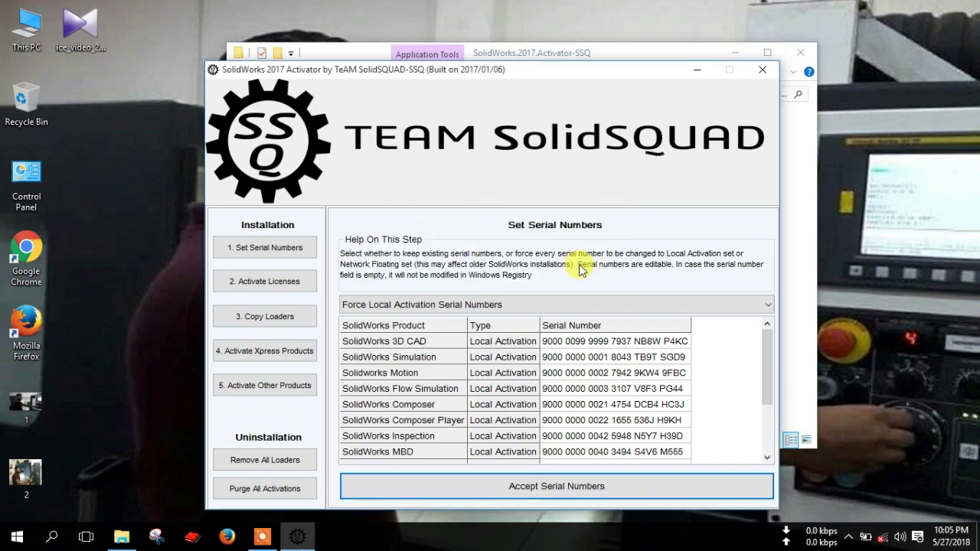
- Activate the licenses for SolidWorks 2017 Products, save the SNL license file over sw_d.lic, and close the activator
{"action": "left_click", "coordinate": [267, 284]}
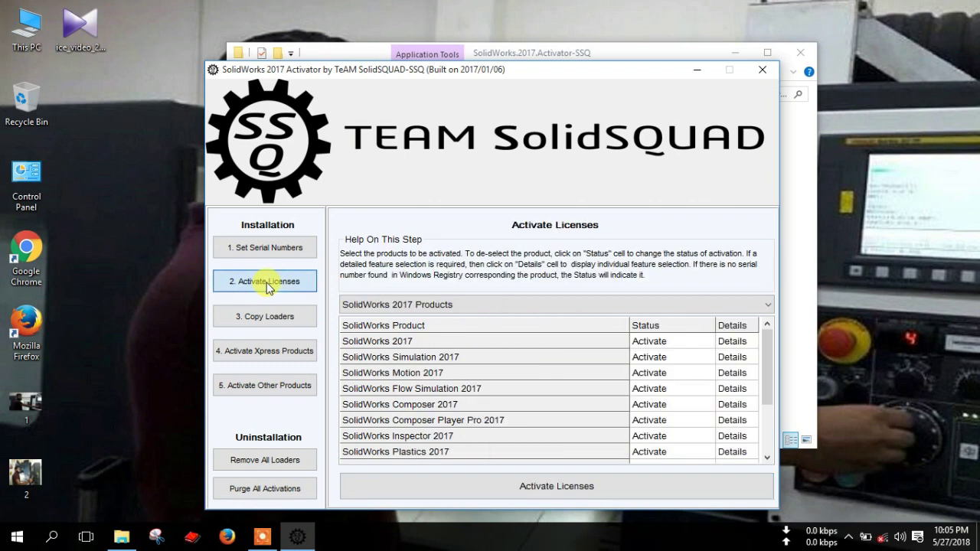
{"action": "left_click", "coordinate": [557, 488]}
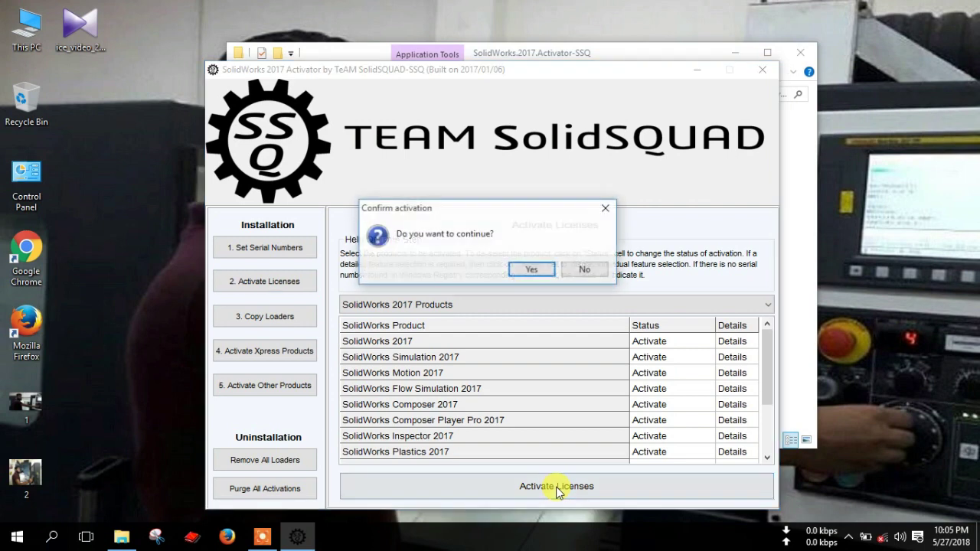
{"action": "left_click", "coordinate": [532, 269]}
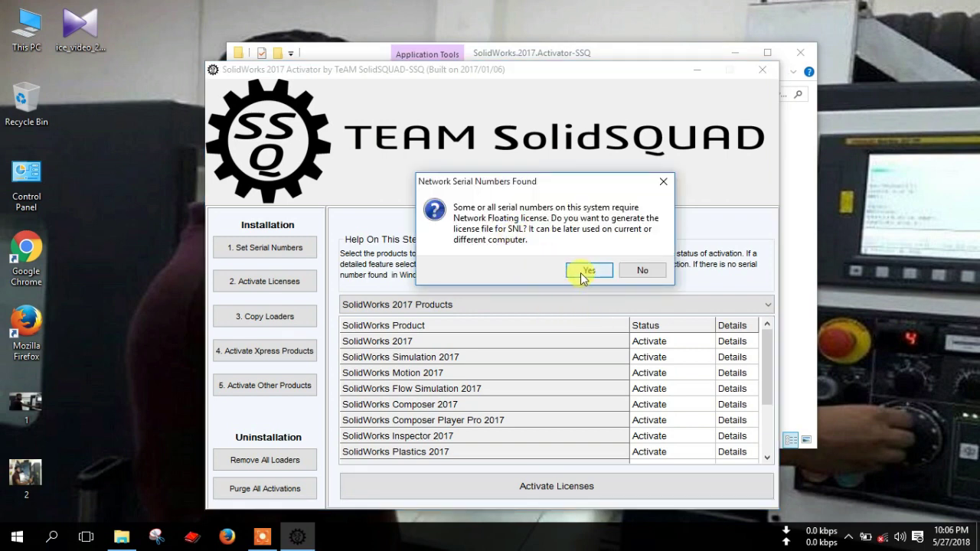
{"action": "left_click", "coordinate": [585, 270]}
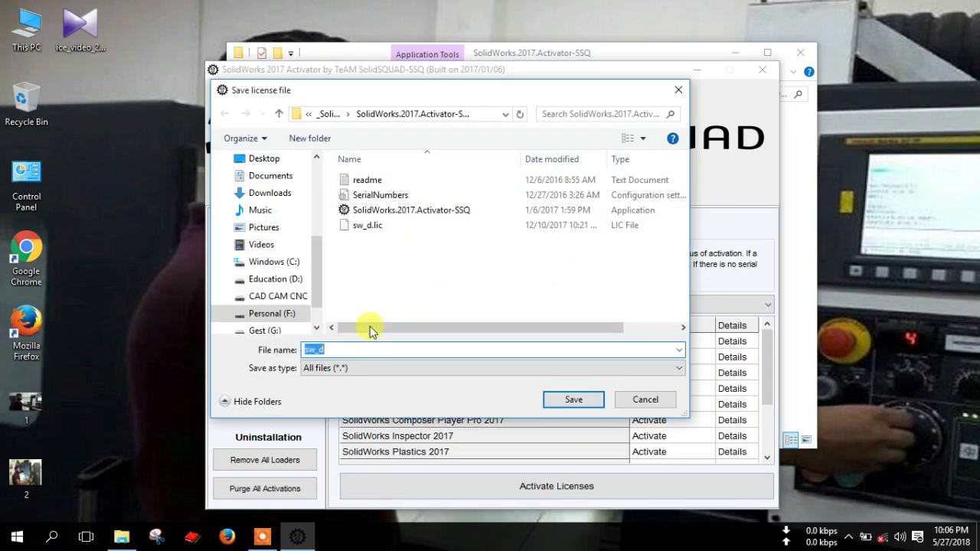
{"action": "left_click", "coordinate": [375, 228]}
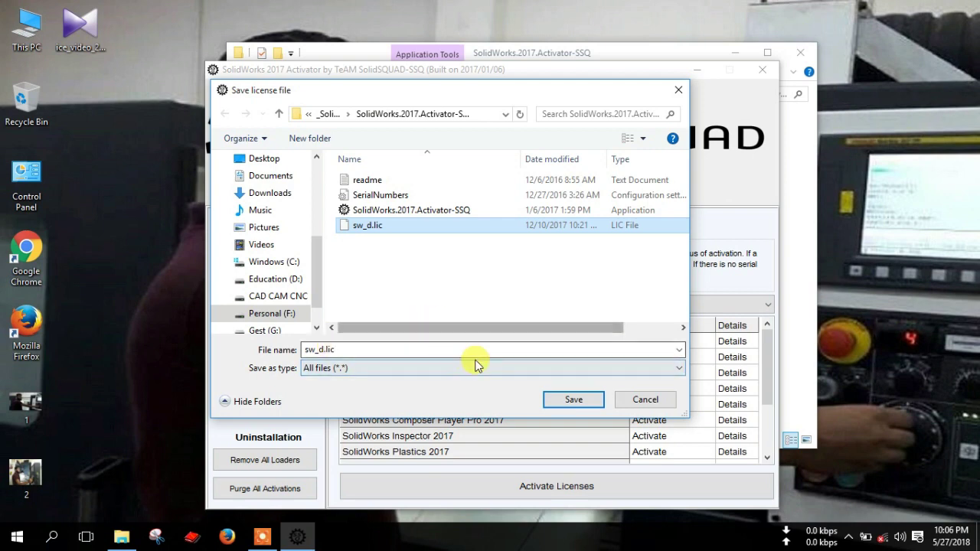
{"action": "left_click", "coordinate": [562, 402]}
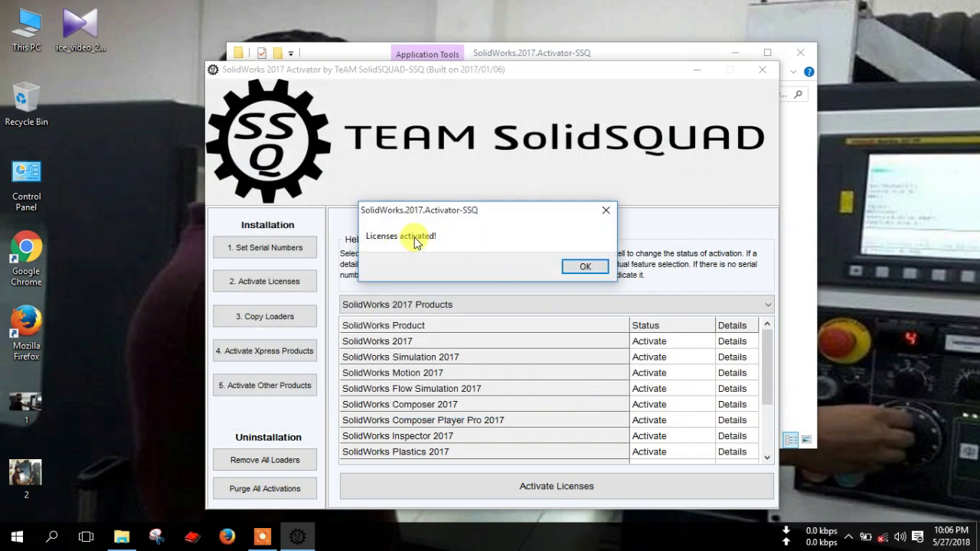
{"action": "left_click", "coordinate": [584, 268]}
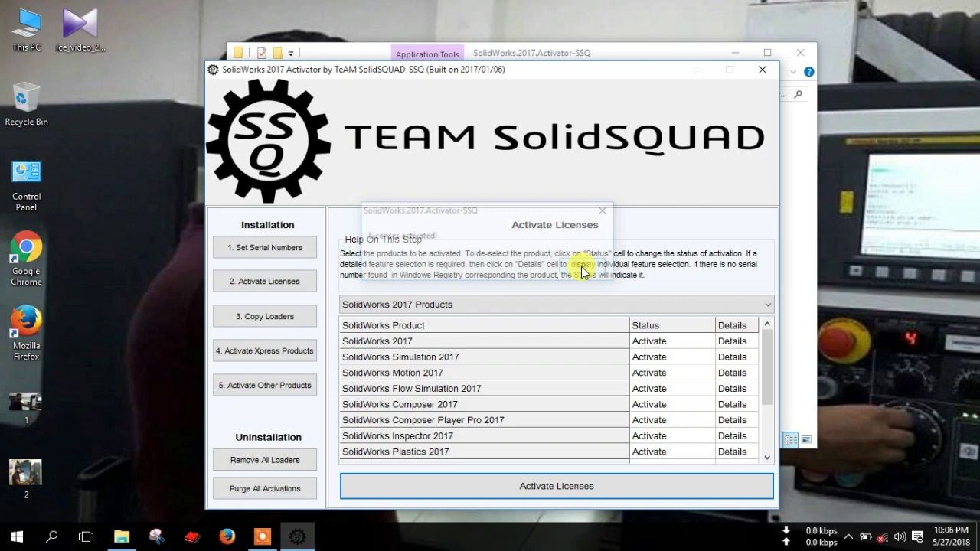
{"action": "left_click", "coordinate": [763, 71]}
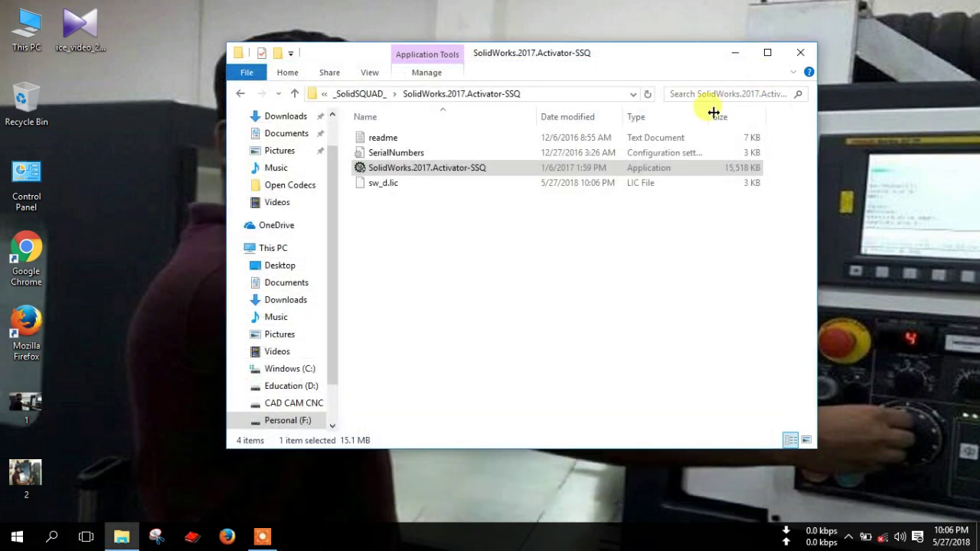
- Return to the DS.SolidWorks.2017.SP3.Premium-SSQ folder and open the SolidWorks.2017.SP3.Premium.DVD disc image with Windows Explorer
{"action": "left_click", "coordinate": [241, 93]}
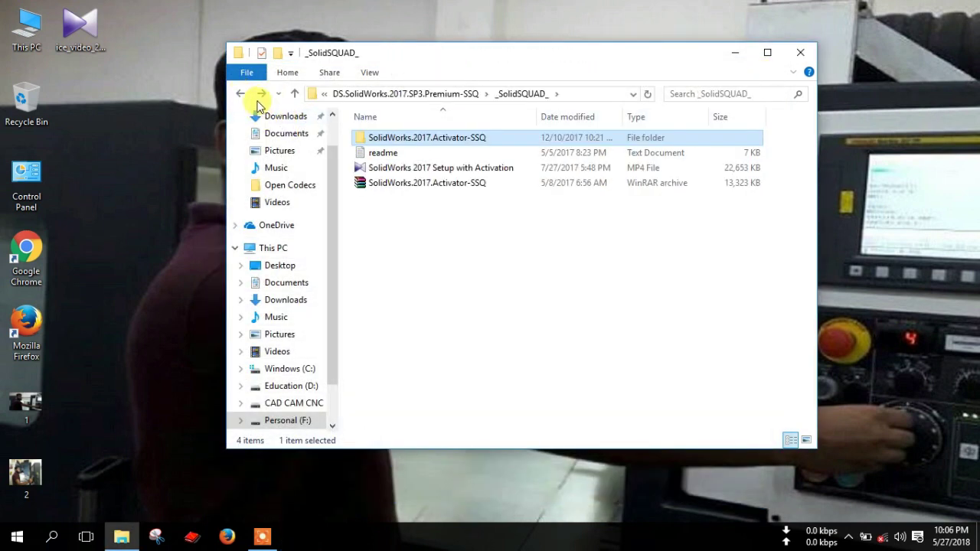
{"action": "left_click", "coordinate": [241, 95]}
{"action": "left_click", "coordinate": [387, 167]}
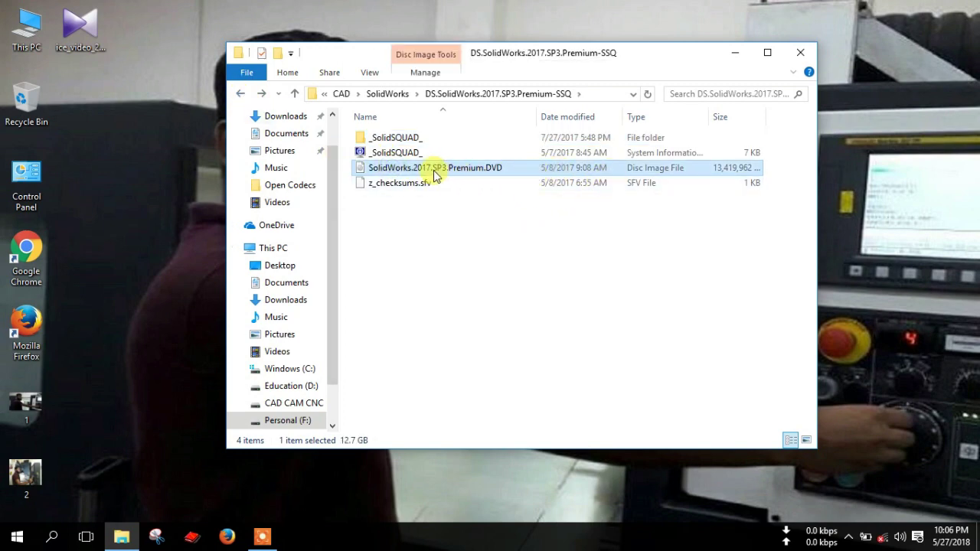
{"action": "right_click", "coordinate": [457, 173]}
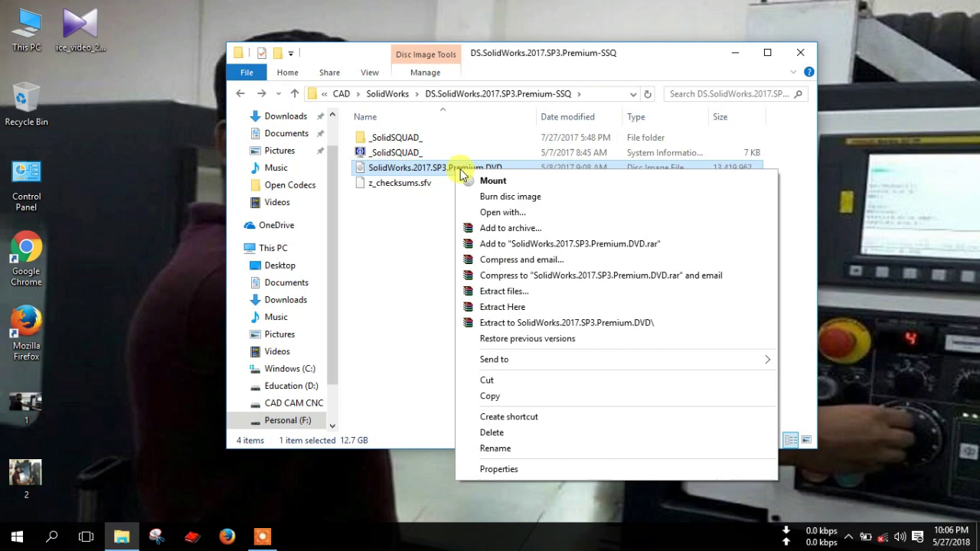
{"action": "left_click", "coordinate": [505, 214]}
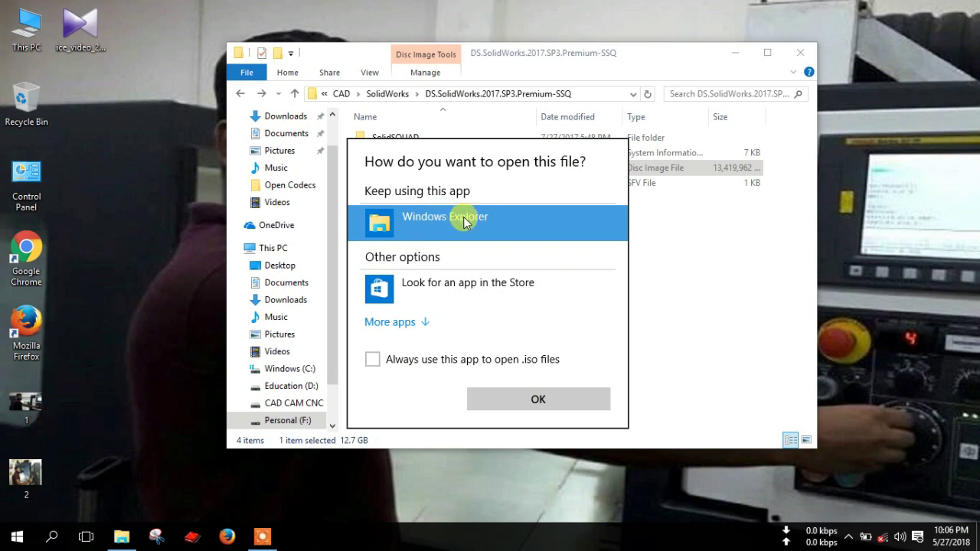
{"action": "left_click", "coordinate": [539, 402]}
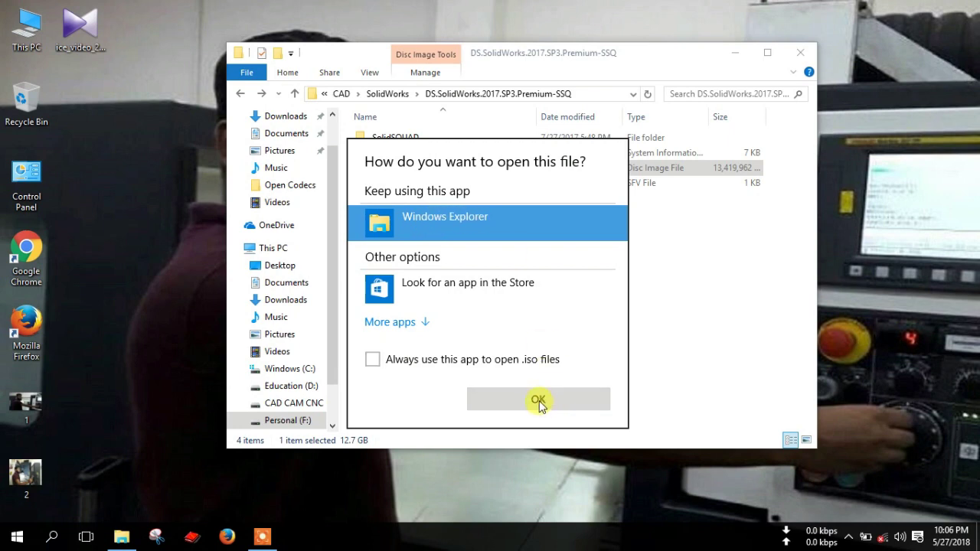
{"action": "left_click", "coordinate": [538, 400]}
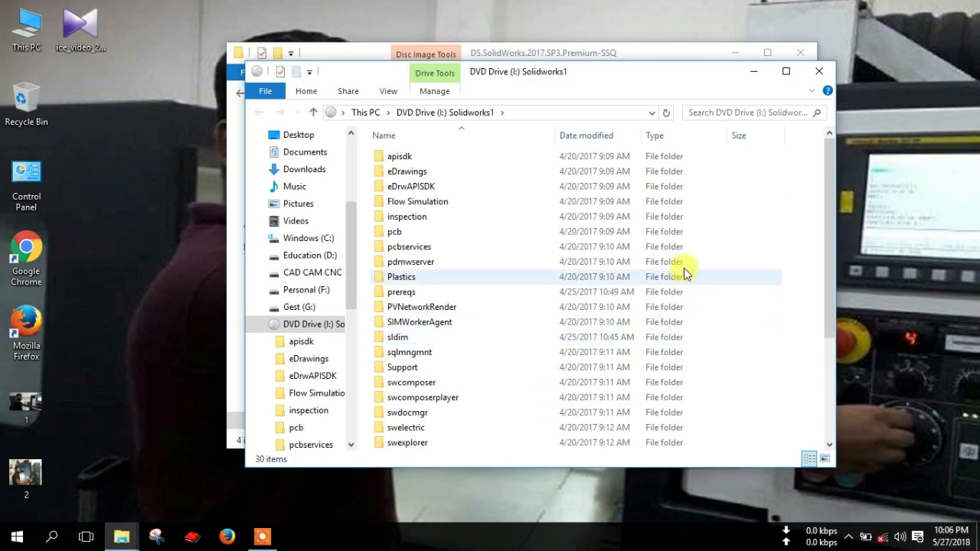
- Run setup from the mounted Solidworks1 disc, continue despite the pending reboot, and proceed with an individual installation on this computer
{"action": "scroll", "coordinate": [674, 256], "scroll_direction": "down", "scroll_amount": 4}
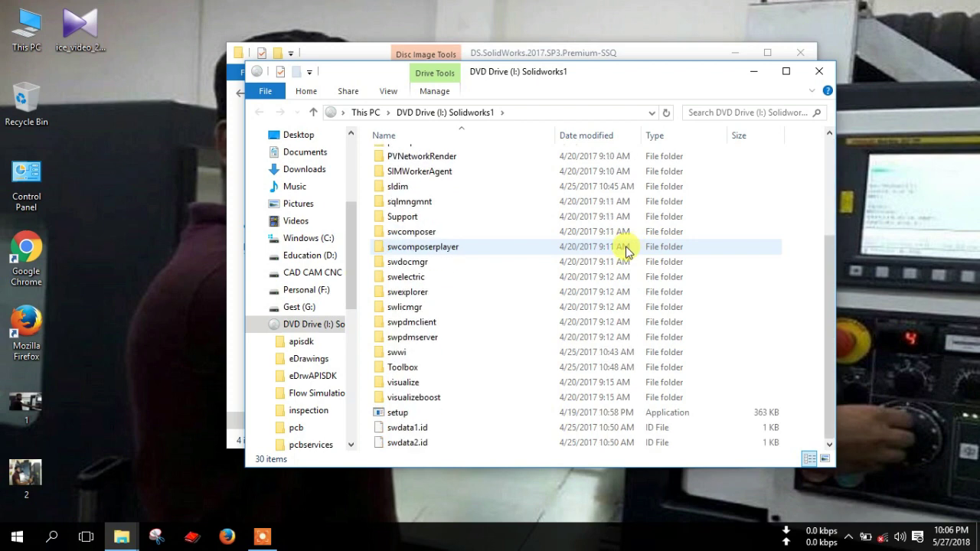
{"action": "left_click", "coordinate": [400, 418]}
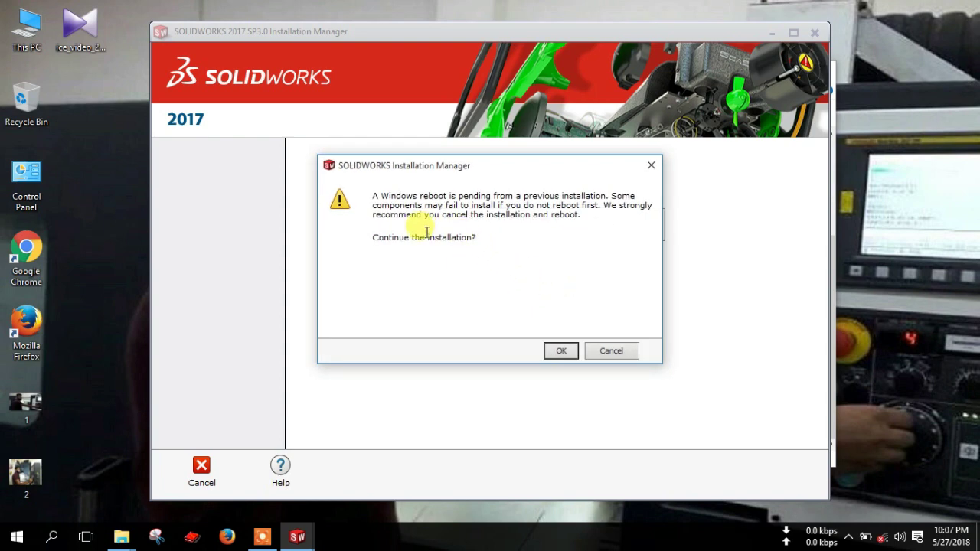
{"action": "left_click", "coordinate": [562, 351]}
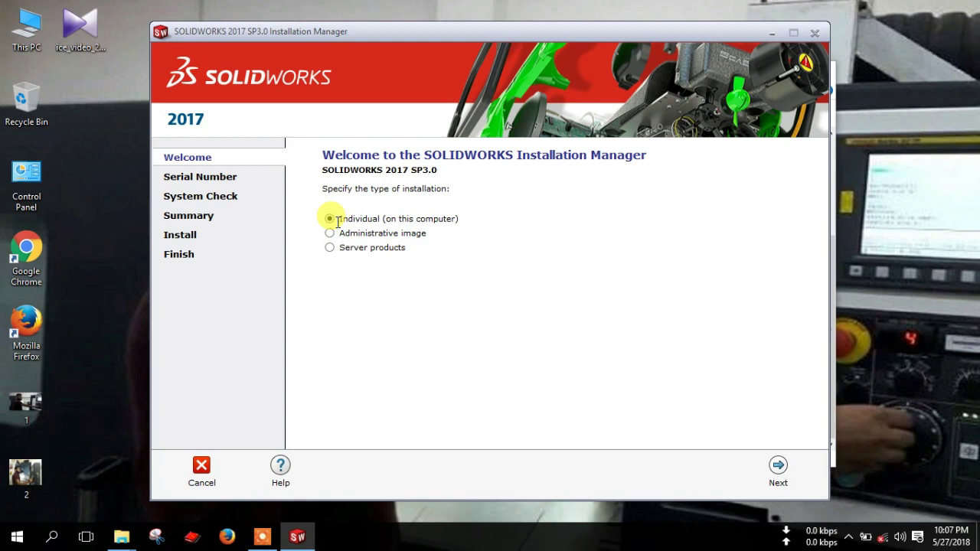
{"action": "left_click", "coordinate": [779, 467]}
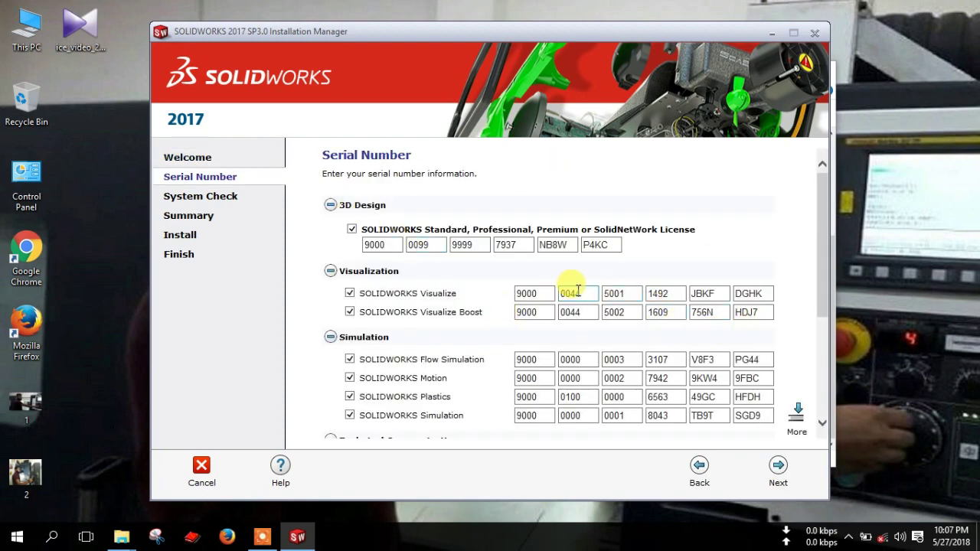
- Exclude SOLIDWORKS PCB and SOLIDWORKS Electrical Schematic from the serial number list and confirm removing their serial numbers from the computer
{"action": "scroll", "coordinate": [575, 290], "scroll_direction": "down", "scroll_amount": 5}
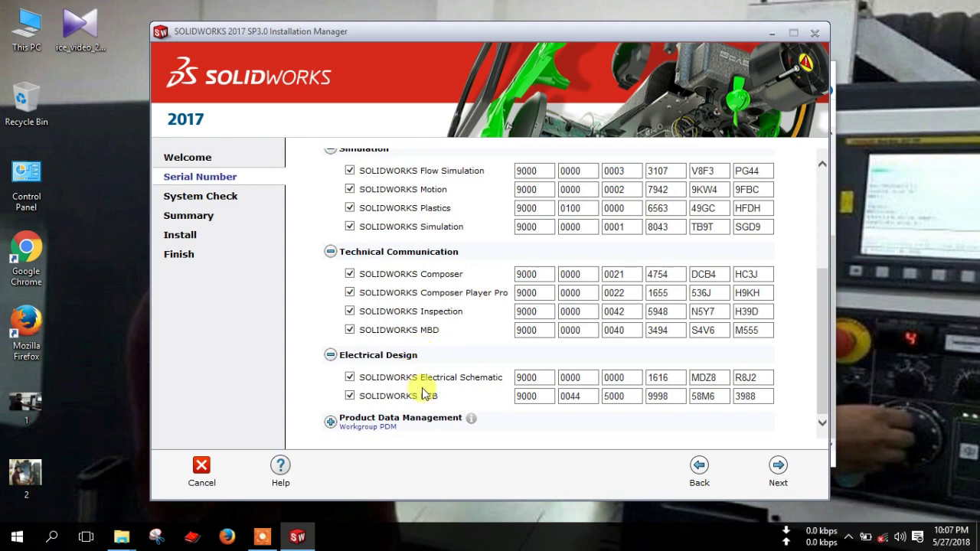
{"action": "scroll", "coordinate": [408, 377], "scroll_direction": "up", "scroll_amount": 5}
{"action": "scroll", "coordinate": [371, 227], "scroll_direction": "down", "scroll_amount": 5}
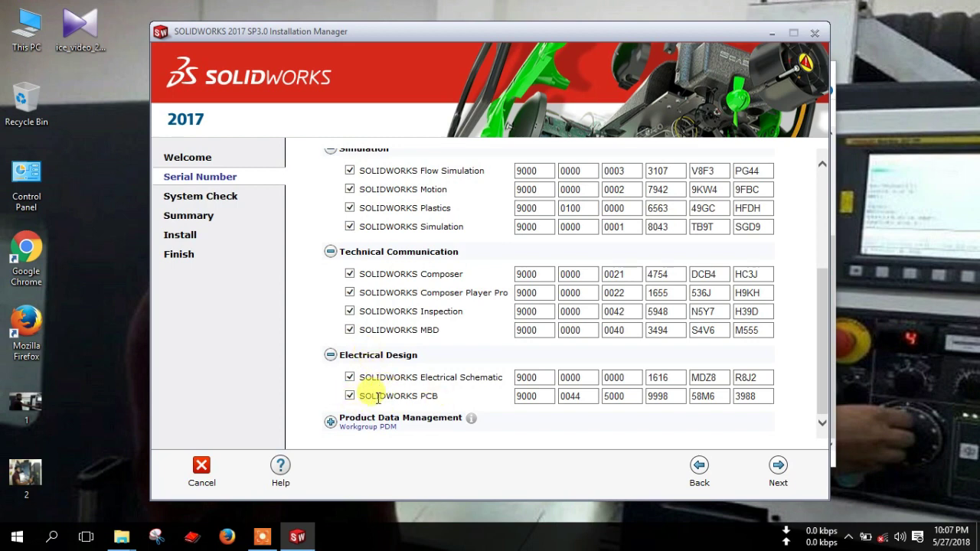
{"action": "left_click", "coordinate": [350, 397]}
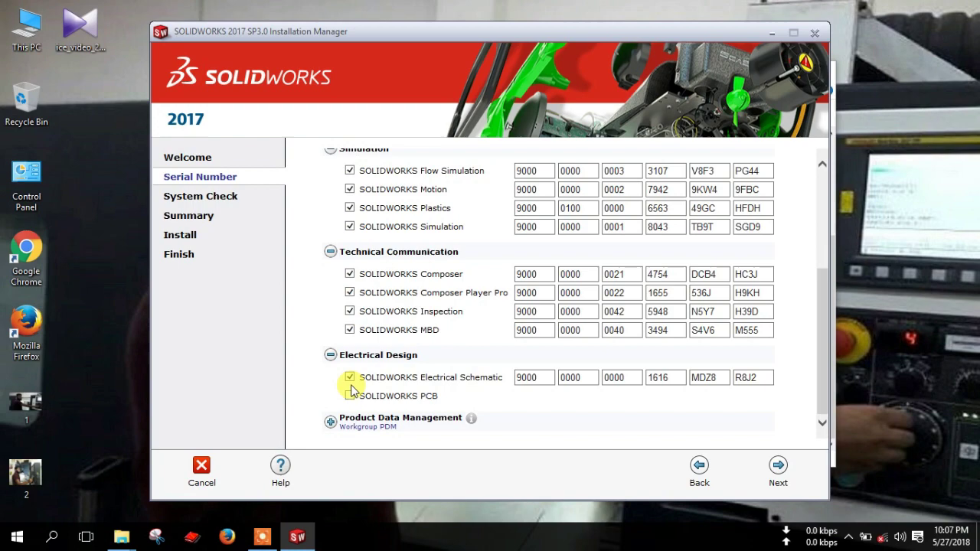
{"action": "left_click", "coordinate": [350, 378]}
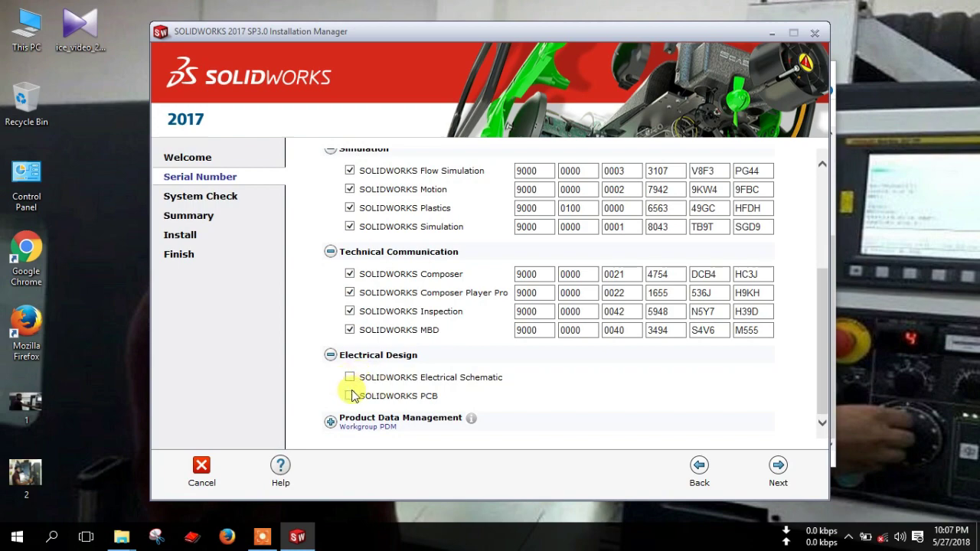
{"action": "scroll", "coordinate": [358, 387], "scroll_direction": "up", "scroll_amount": 5}
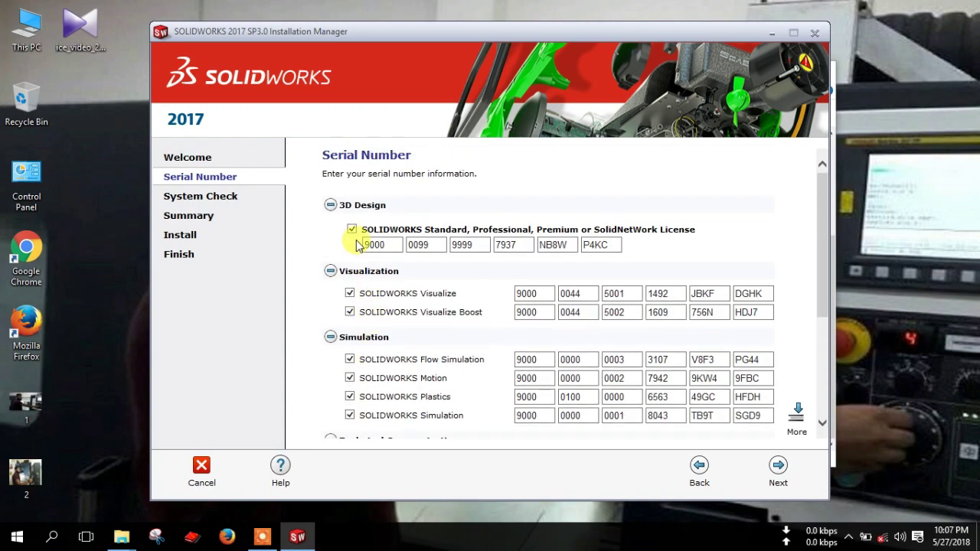
{"action": "scroll", "coordinate": [345, 333], "scroll_direction": "down", "scroll_amount": 5}
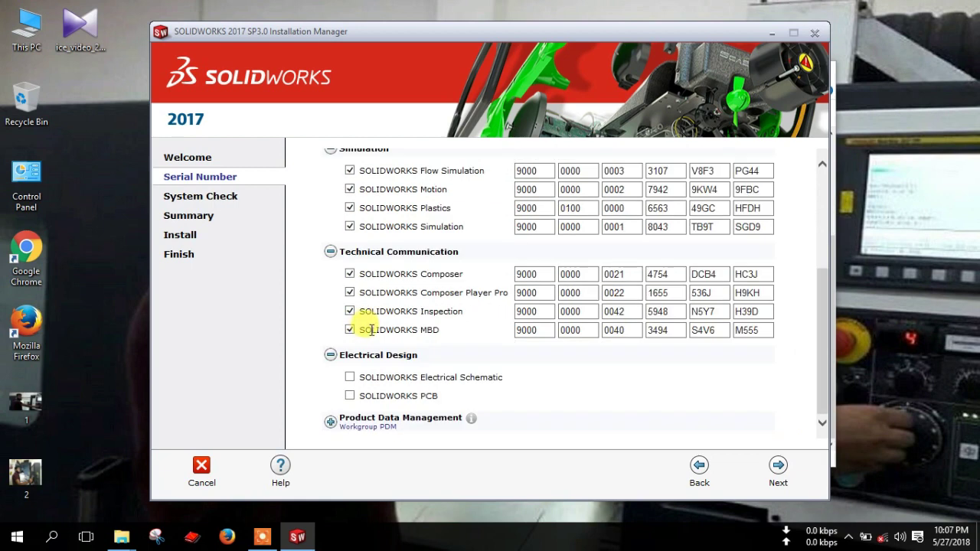
{"action": "scroll", "coordinate": [368, 328], "scroll_direction": "up", "scroll_amount": 5}
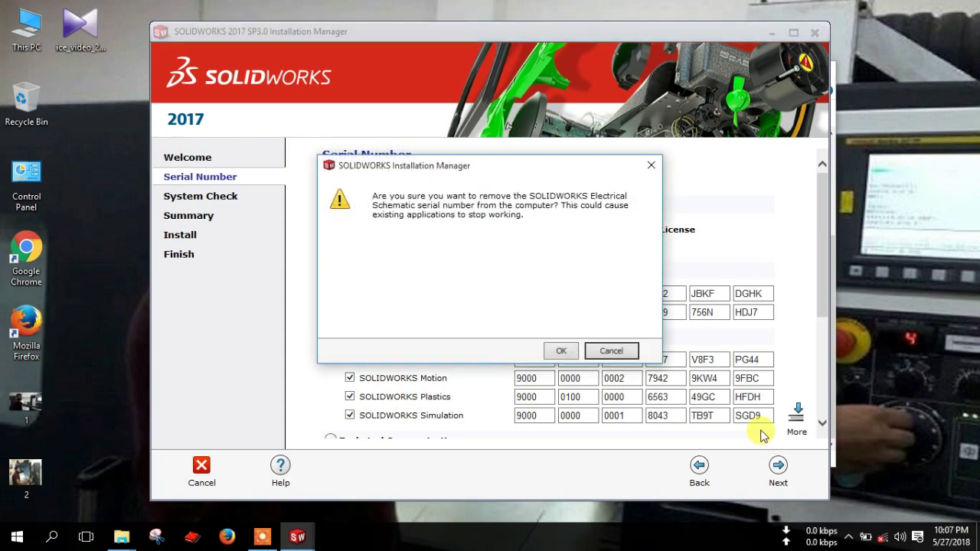
{"action": "left_click", "coordinate": [562, 352]}
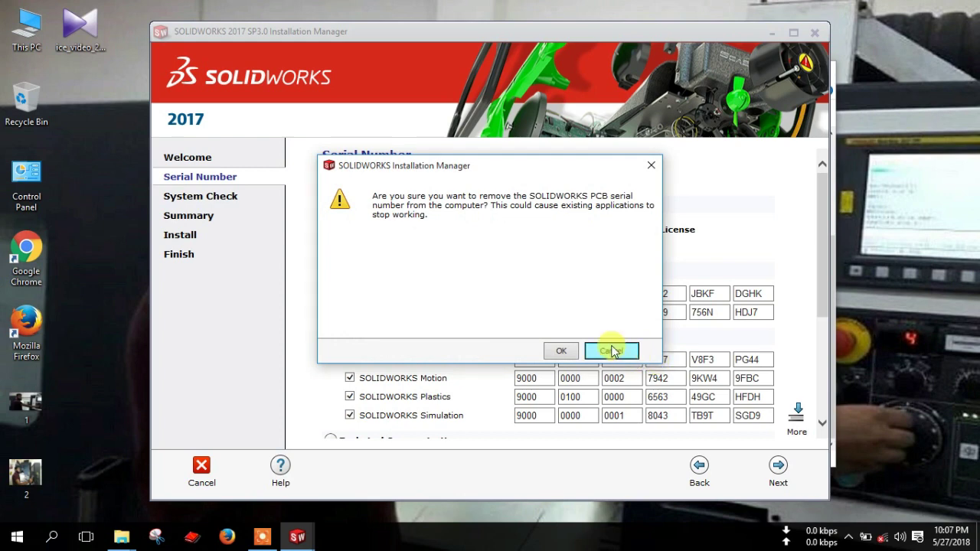
{"action": "left_click", "coordinate": [563, 352]}
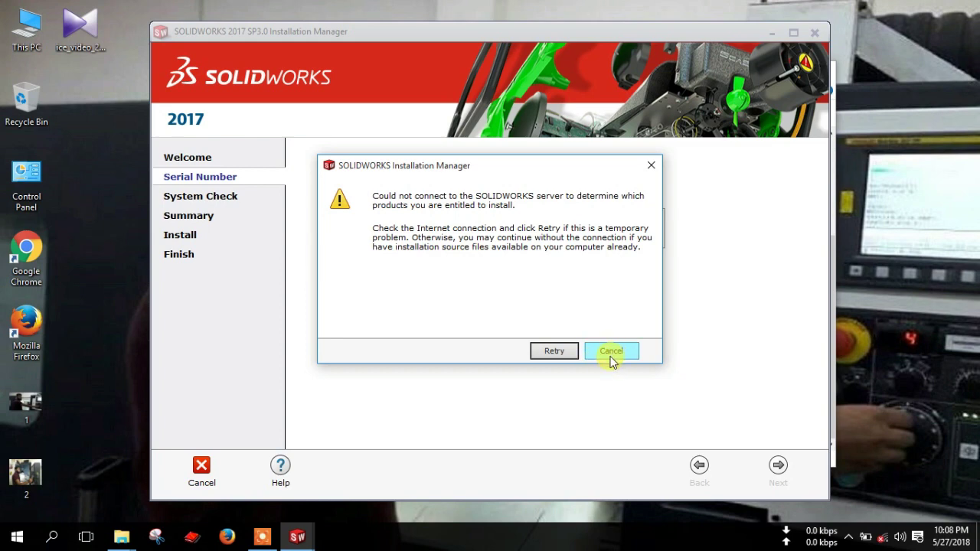
- Continue the installation without connecting to the SOLIDWORKS server and accept the license agreement terms in the summary
{"action": "left_click", "coordinate": [612, 352]}
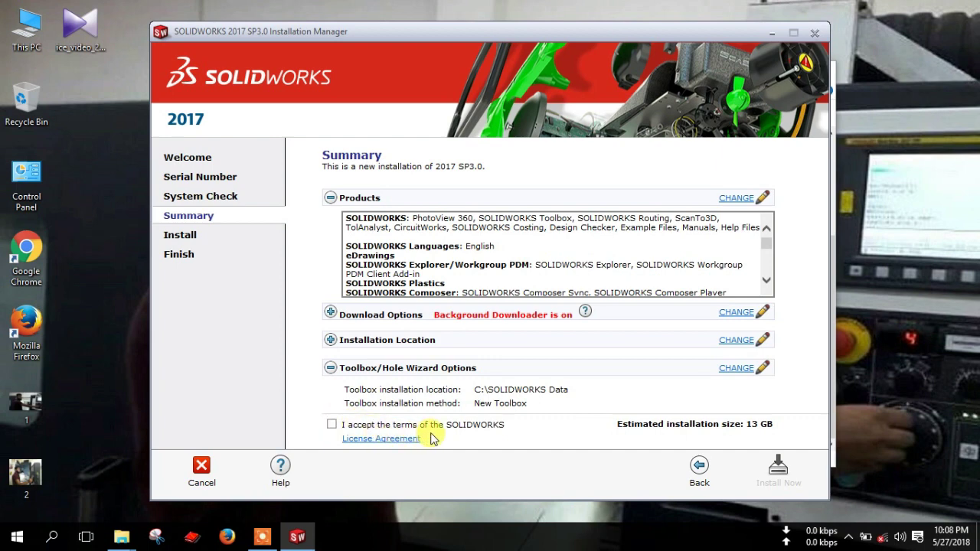
{"action": "left_click", "coordinate": [332, 425]}
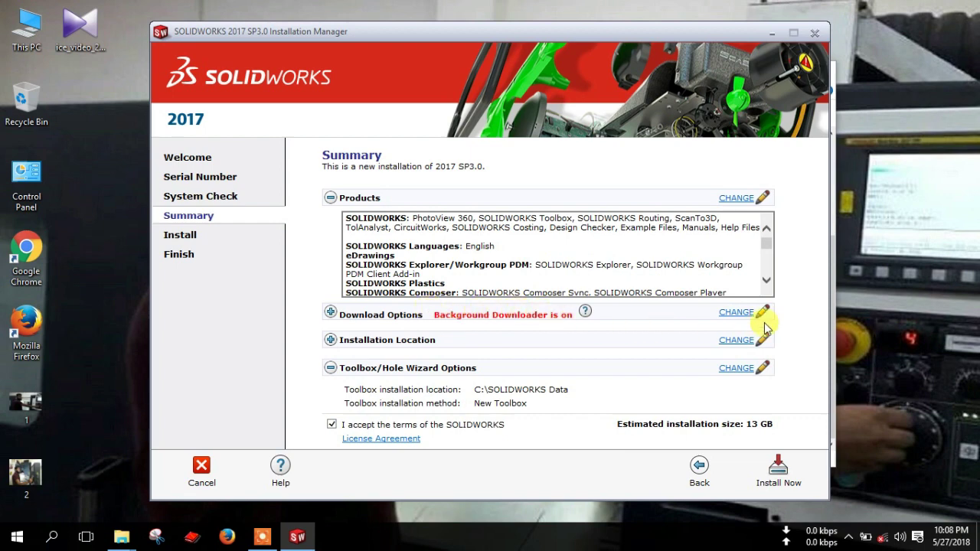
- Turn off the background downloader for future service packs in the download options and return to the installation summary
{"action": "left_click", "coordinate": [736, 313]}
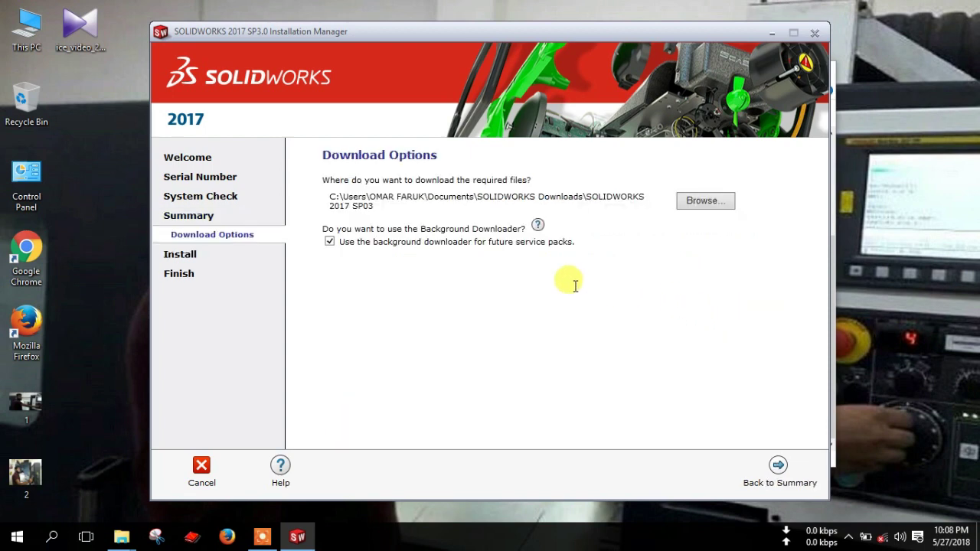
{"action": "left_click", "coordinate": [329, 242]}
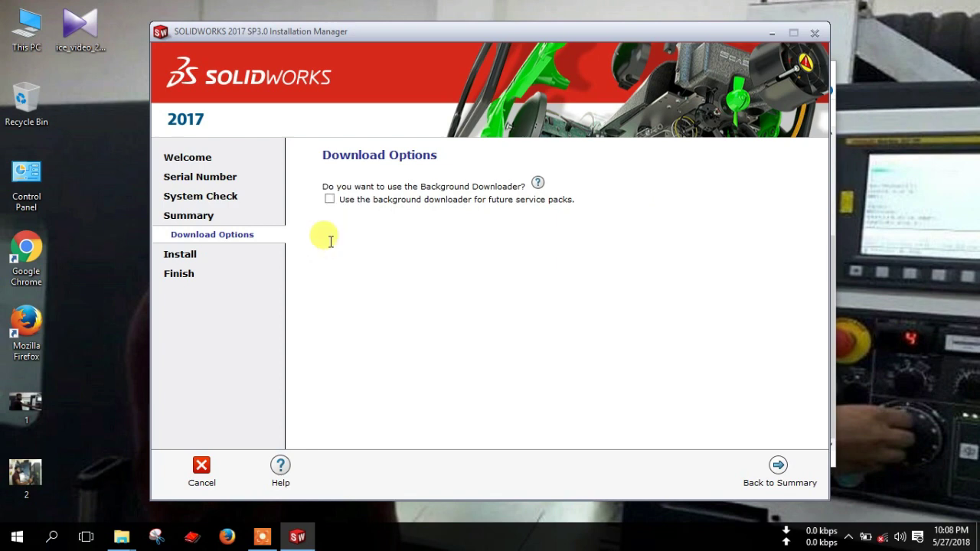
{"action": "left_click", "coordinate": [777, 467]}
{"action": "scroll", "coordinate": [663, 350], "scroll_direction": "down", "scroll_amount": 1}
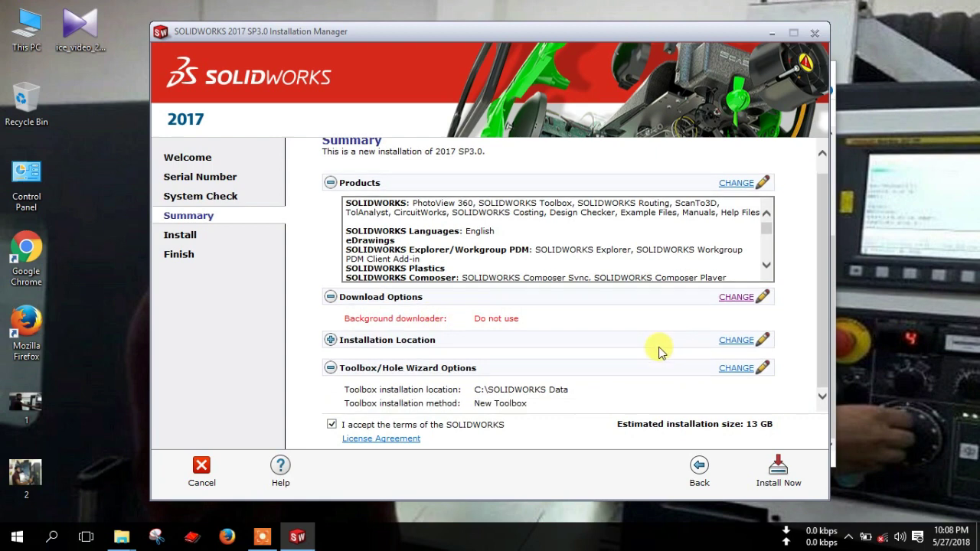
- Start the installation, cancelling the product activation wizard opened from the license reactivation prompt and continuing past the internal error
{"action": "left_click", "coordinate": [780, 470]}
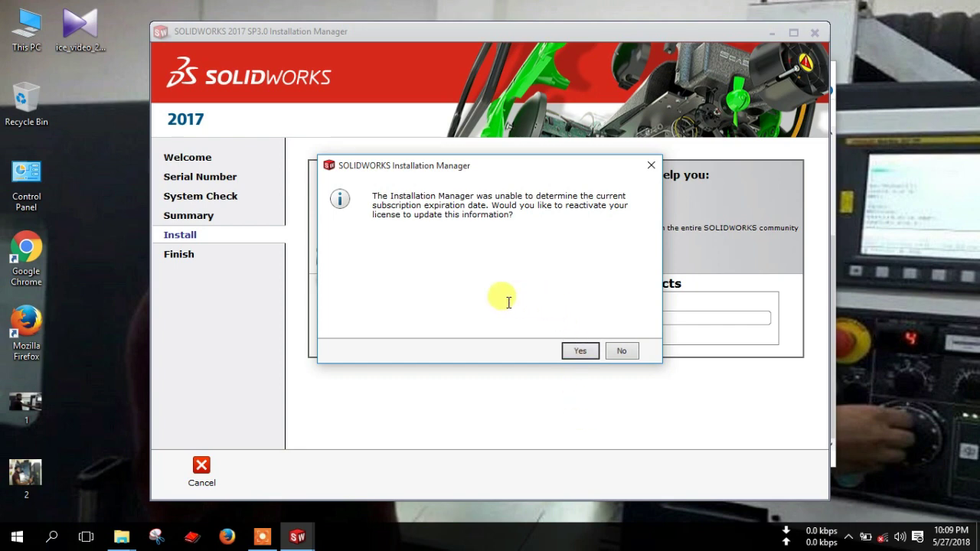
{"action": "left_click", "coordinate": [581, 352]}
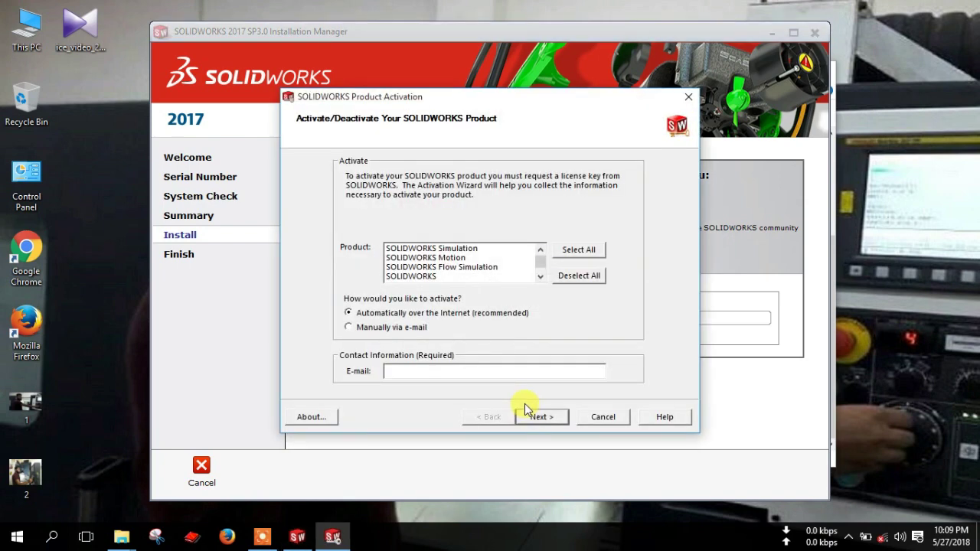
{"action": "left_click", "coordinate": [554, 419]}
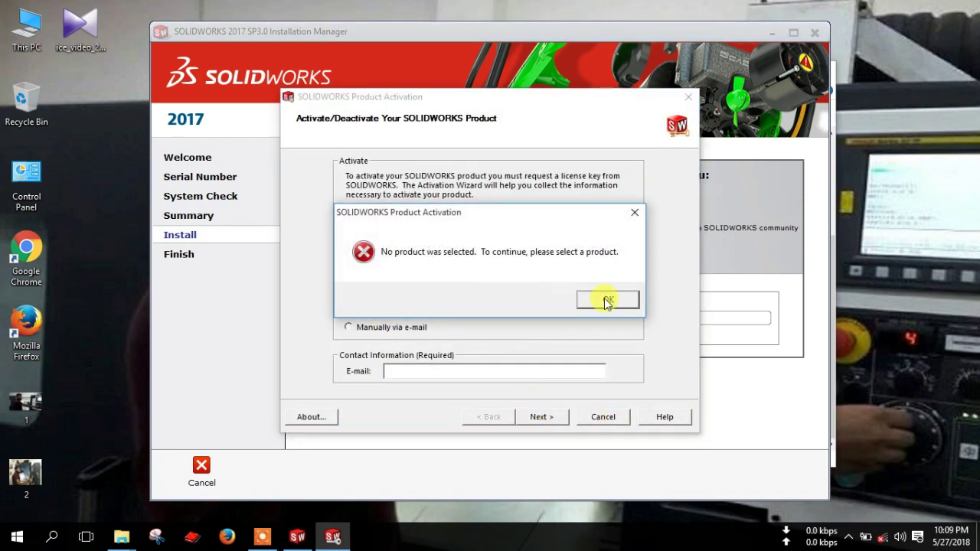
{"action": "left_click", "coordinate": [607, 300]}
{"action": "left_click", "coordinate": [604, 420]}
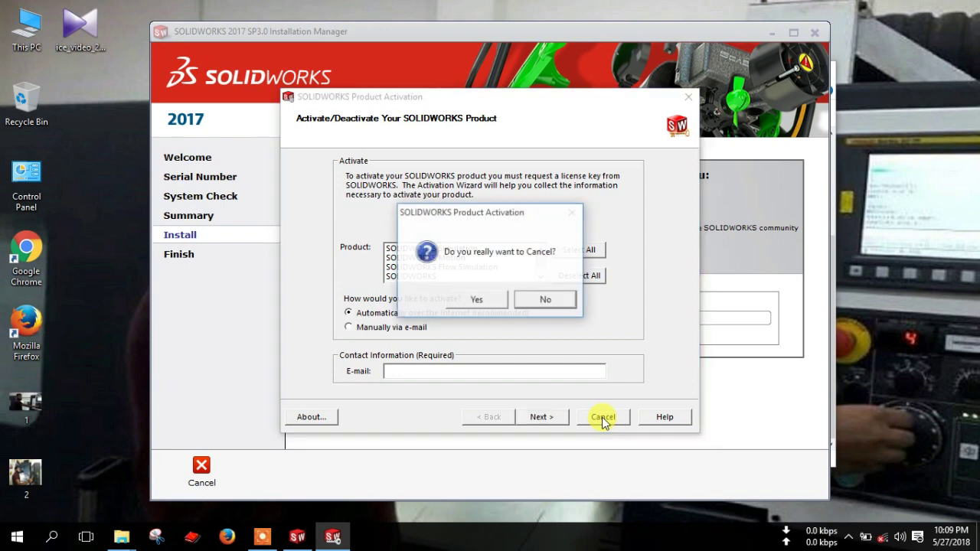
{"action": "left_click", "coordinate": [476, 300]}
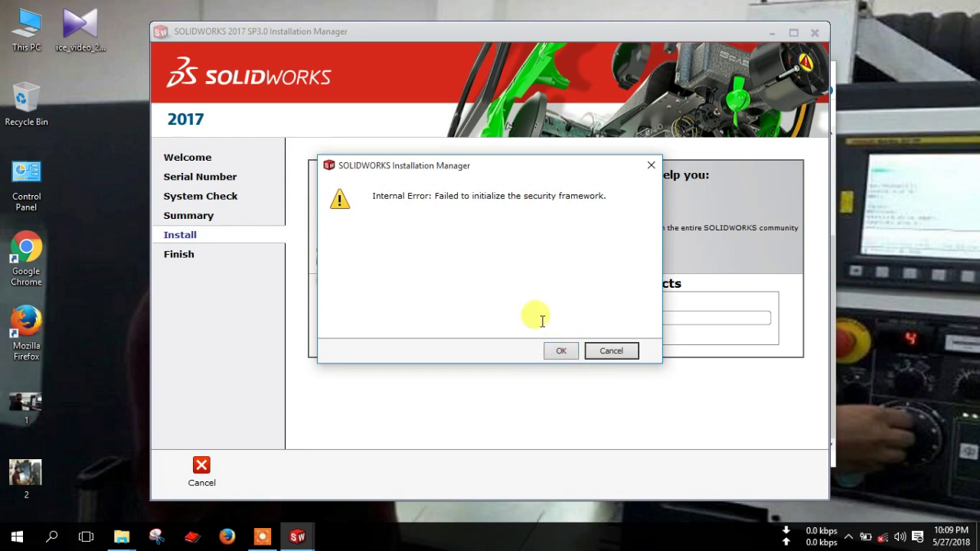
{"action": "left_click", "coordinate": [560, 354]}
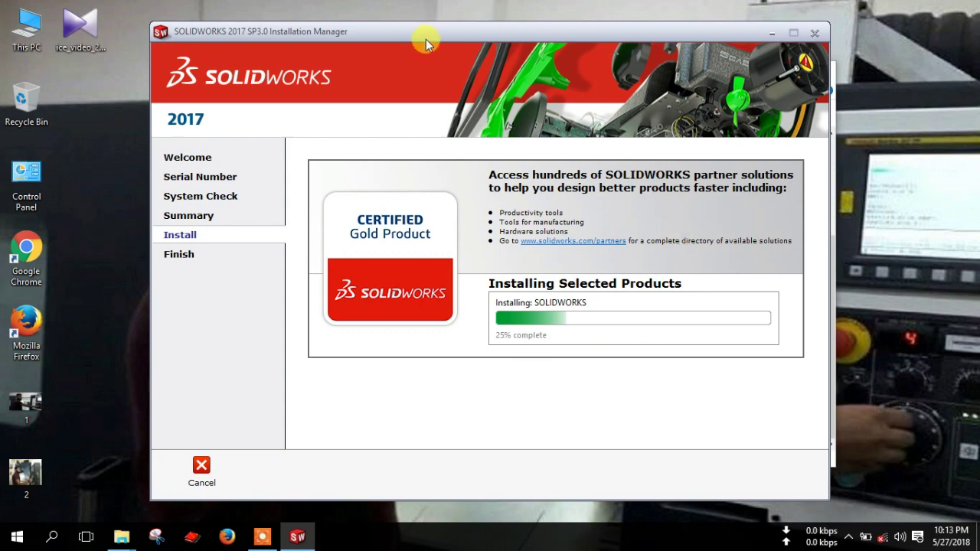
{"action": "mouse_move", "coordinate": [450, 36]}
{"action": "left_mouse_down"}
{"action": "mouse_move", "coordinate": [501, 35]}
{"action": "mouse_move", "coordinate": [449, 39]}
{"action": "mouse_move", "coordinate": [440, 29]}
{"action": "left_mouse_up"}
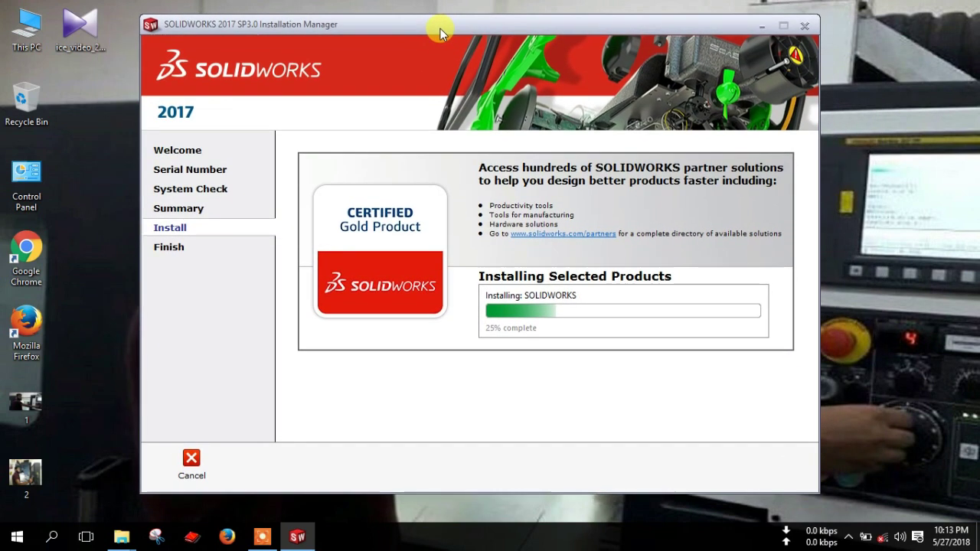
{"action": "right_click", "coordinate": [888, 125]}
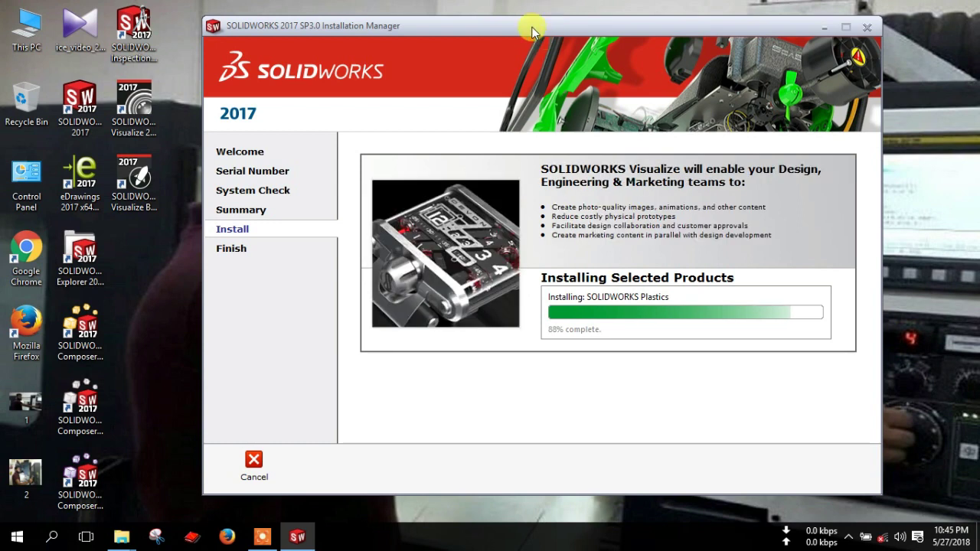
{"action": "mouse_move", "coordinate": [534, 31]}
{"action": "left_mouse_down"}
{"action": "mouse_move", "coordinate": [582, 18]}
{"action": "mouse_move", "coordinate": [508, 22]}
{"action": "mouse_move", "coordinate": [530, 20]}
{"action": "left_mouse_up"}
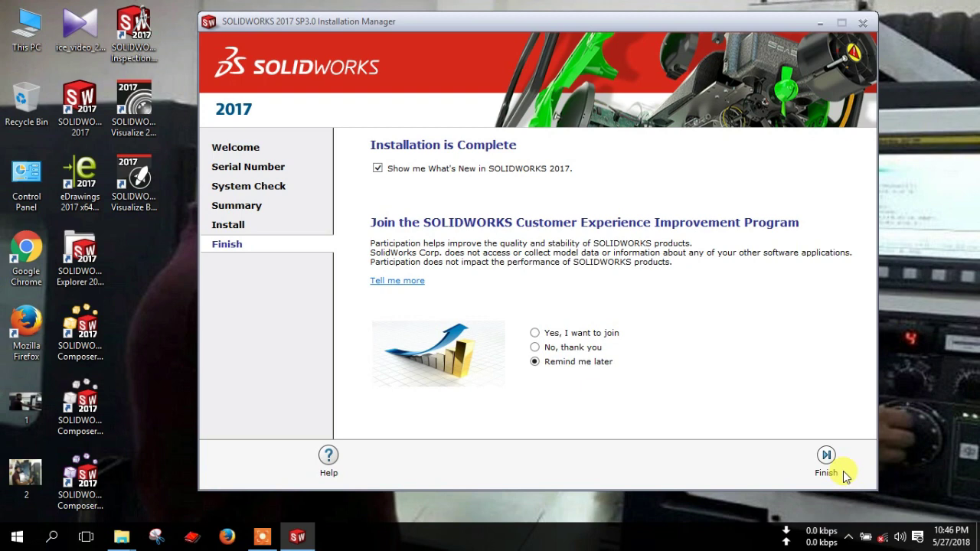
- Finish the completed SOLIDWORKS 2017 installation and close the mounted Solidworks1 disc window
{"action": "left_click", "coordinate": [827, 461]}
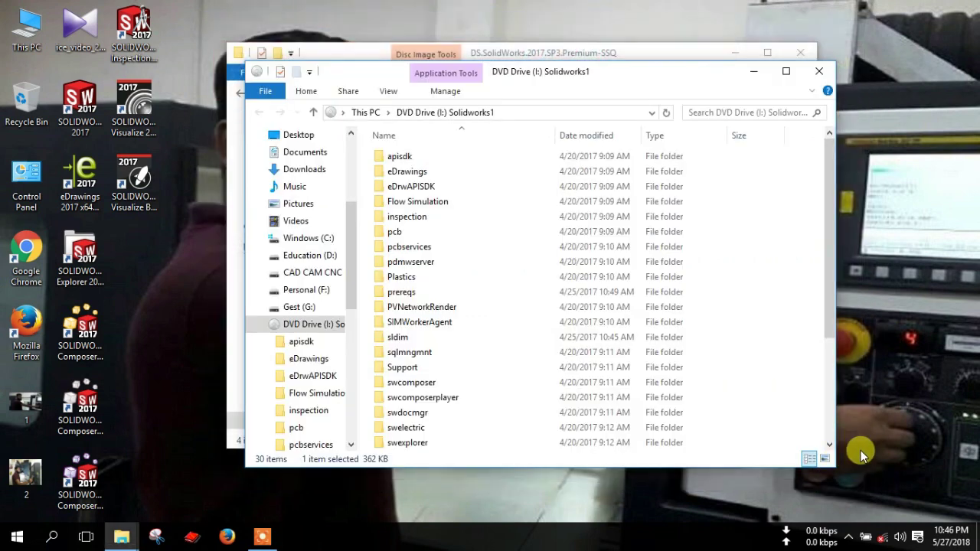
{"action": "left_click", "coordinate": [820, 74]}
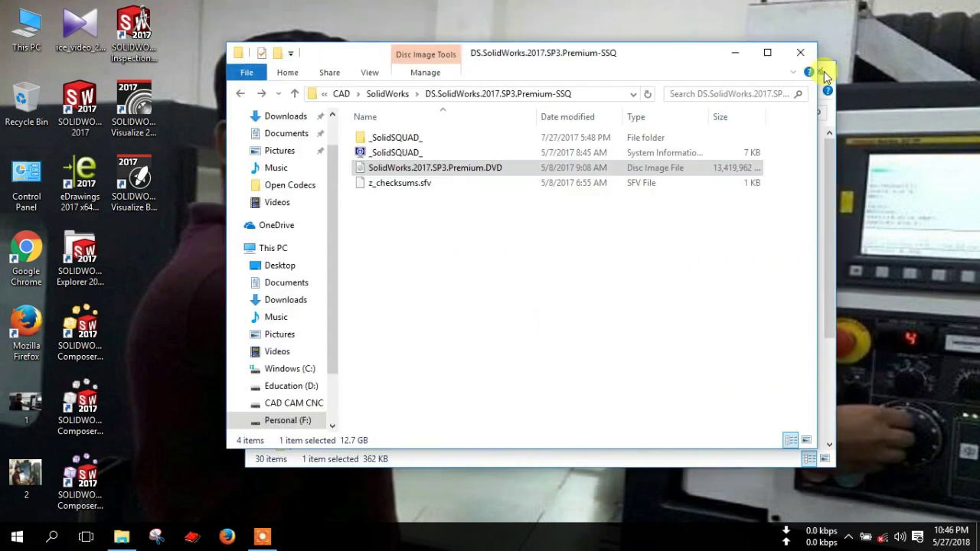
- Run the SolidWorks.2017.Activator-SSQ application as administrator from its folder inside _SolidSQUAD_
{"action": "double_click", "coordinate": [407, 137]}
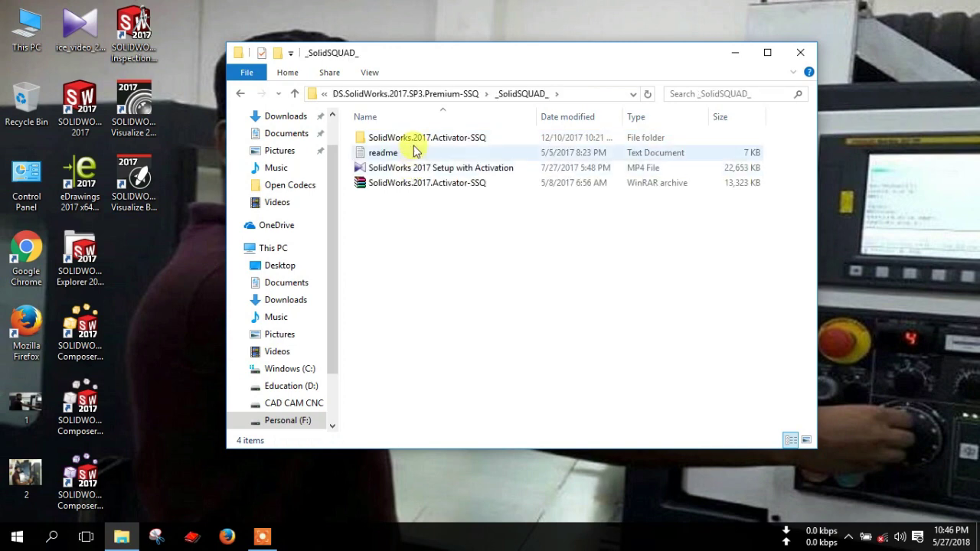
{"action": "double_click", "coordinate": [411, 137]}
{"action": "left_click", "coordinate": [403, 171]}
{"action": "right_click", "coordinate": [403, 171]}
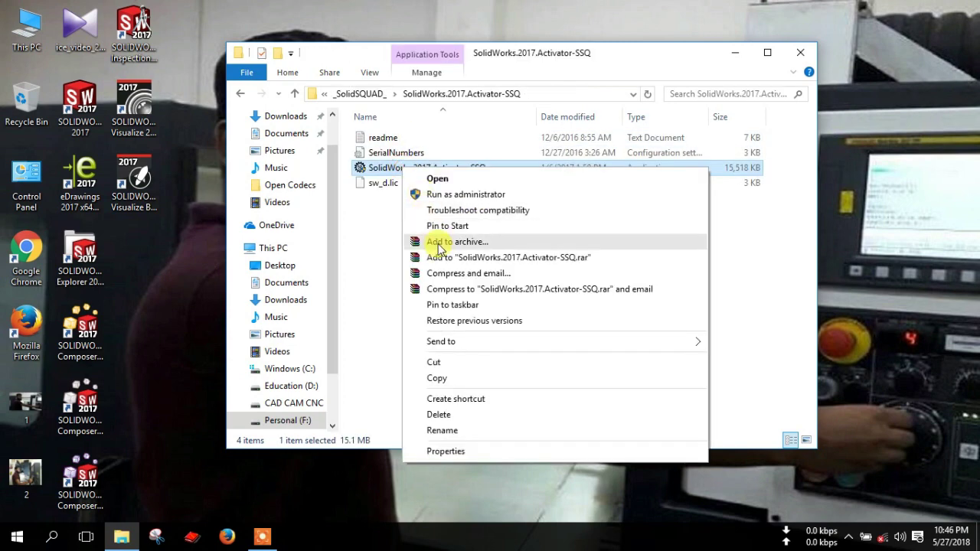
{"action": "left_click", "coordinate": [444, 196]}
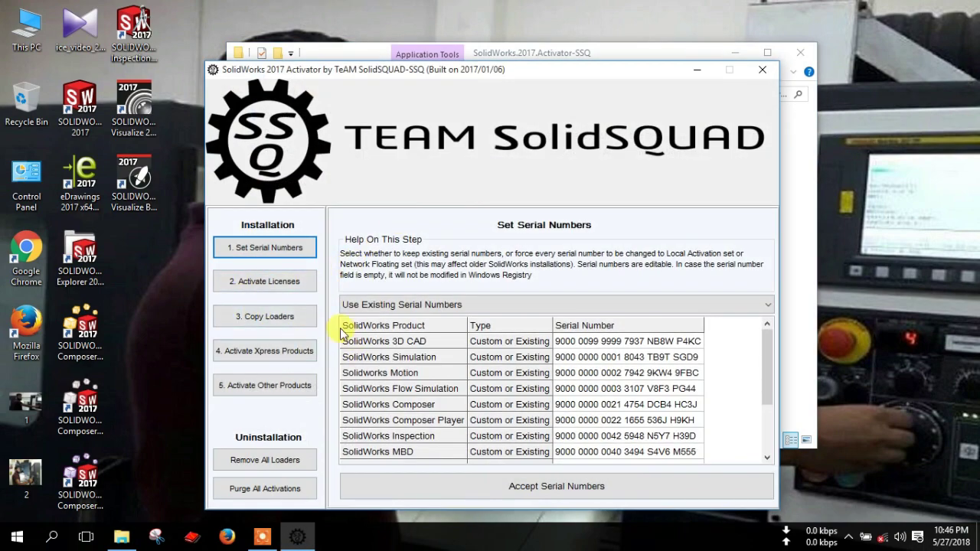
- Copy the loaders for the SolidWorks 2017 products and confirm closing all related services and applications
{"action": "left_click", "coordinate": [257, 322]}
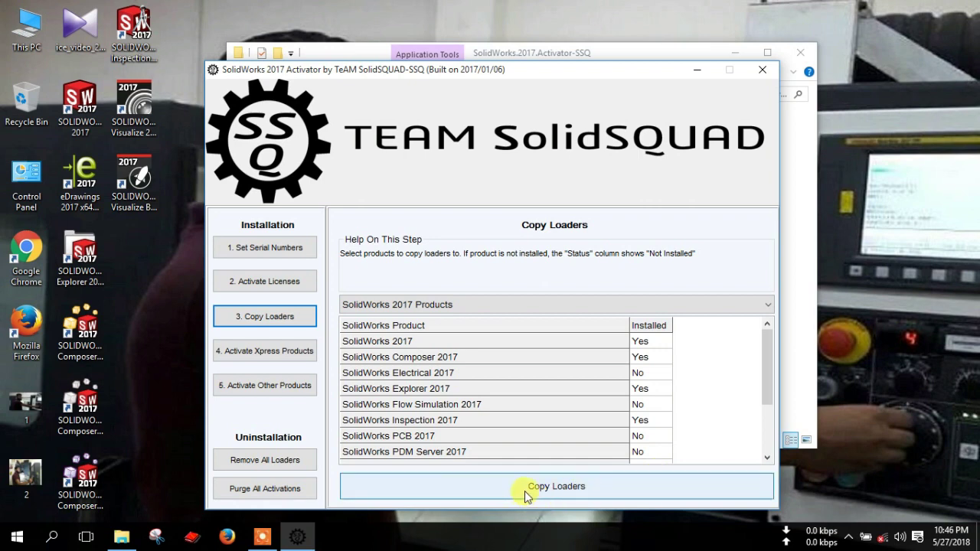
{"action": "left_click", "coordinate": [549, 488]}
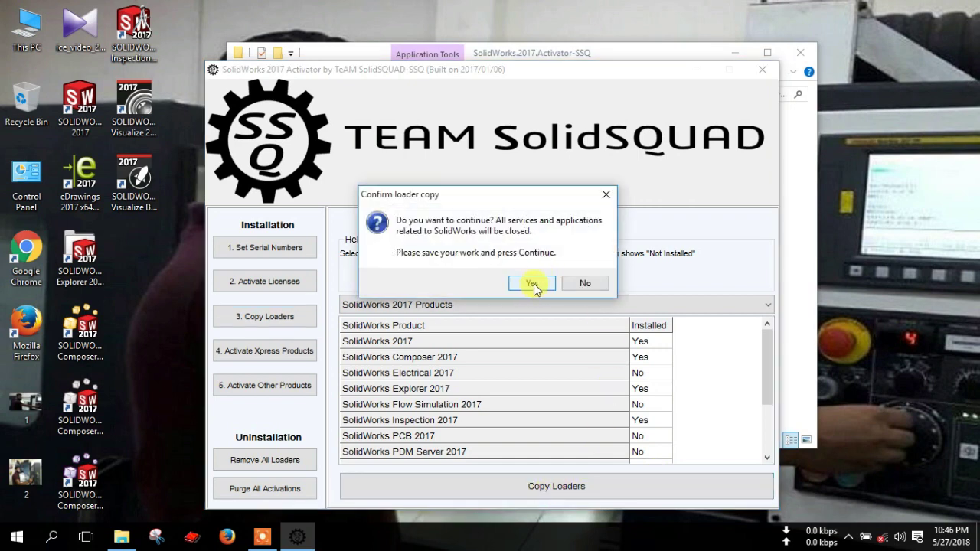
{"action": "left_click", "coordinate": [532, 285]}
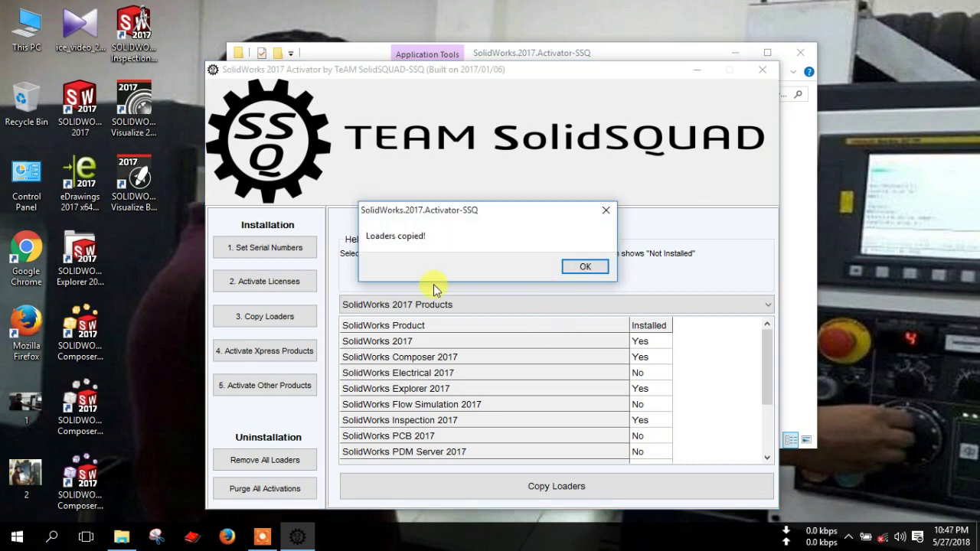
{"action": "left_click", "coordinate": [590, 269]}
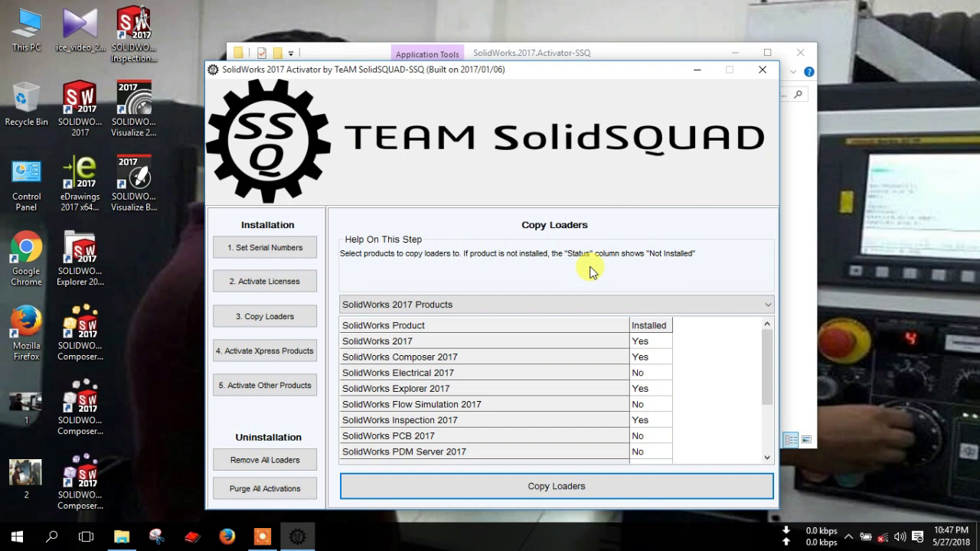
- Activate the SolidWorks Xpress 2017 products, confirm the activation, and close the activator
{"action": "left_click", "coordinate": [272, 358]}
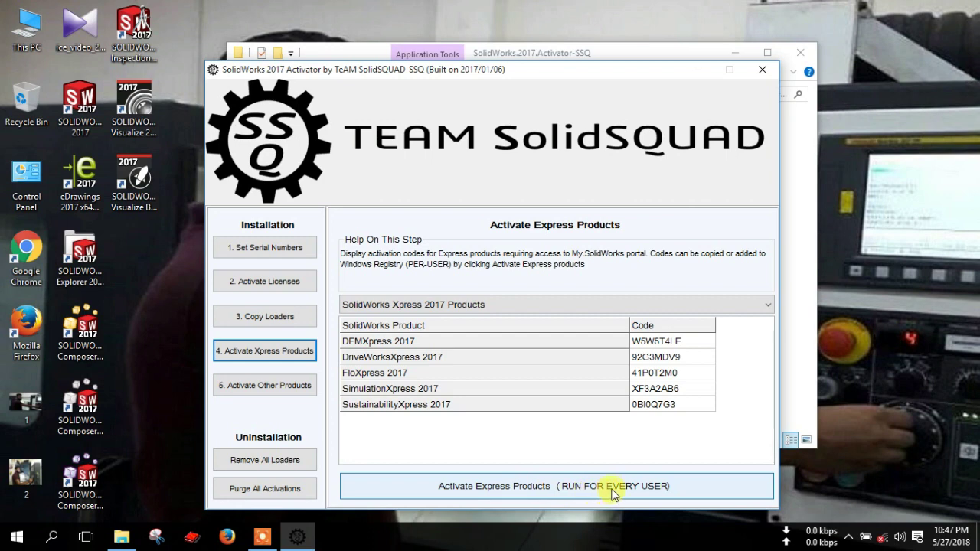
{"action": "left_click", "coordinate": [539, 492]}
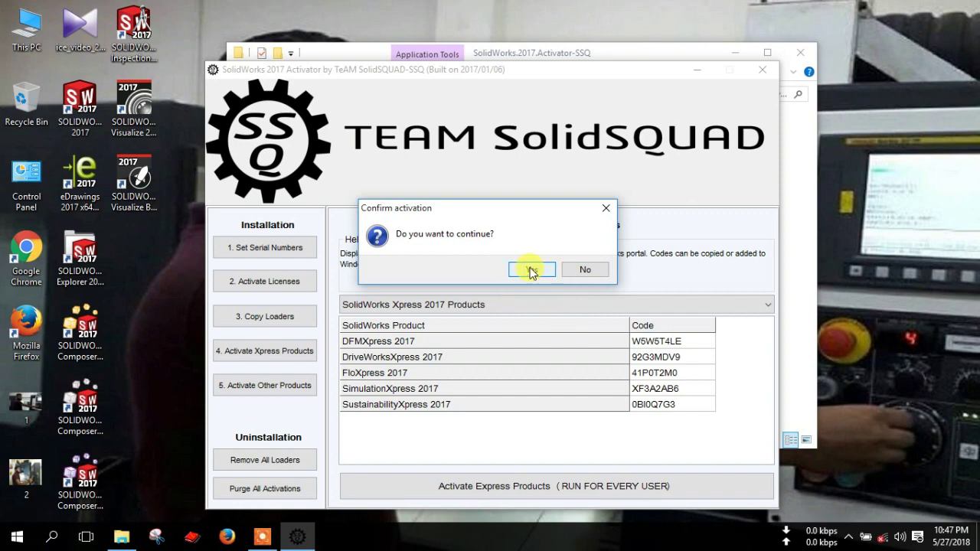
{"action": "left_click", "coordinate": [532, 271]}
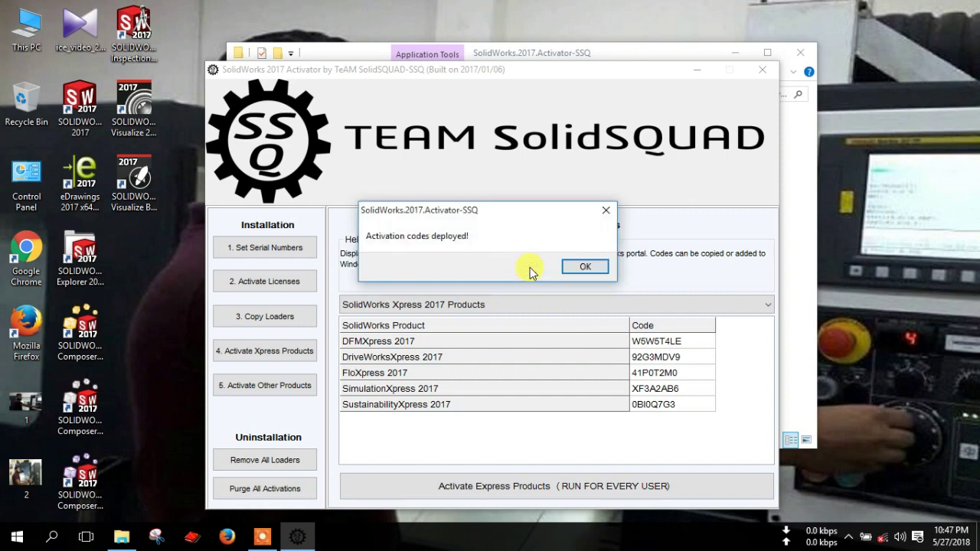
{"action": "left_click", "coordinate": [584, 268]}
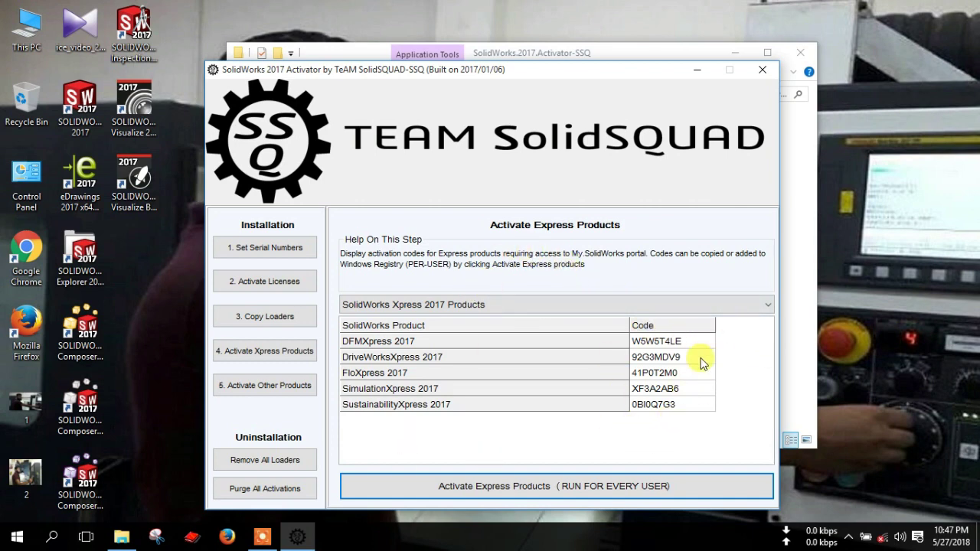
{"action": "left_click", "coordinate": [764, 73]}
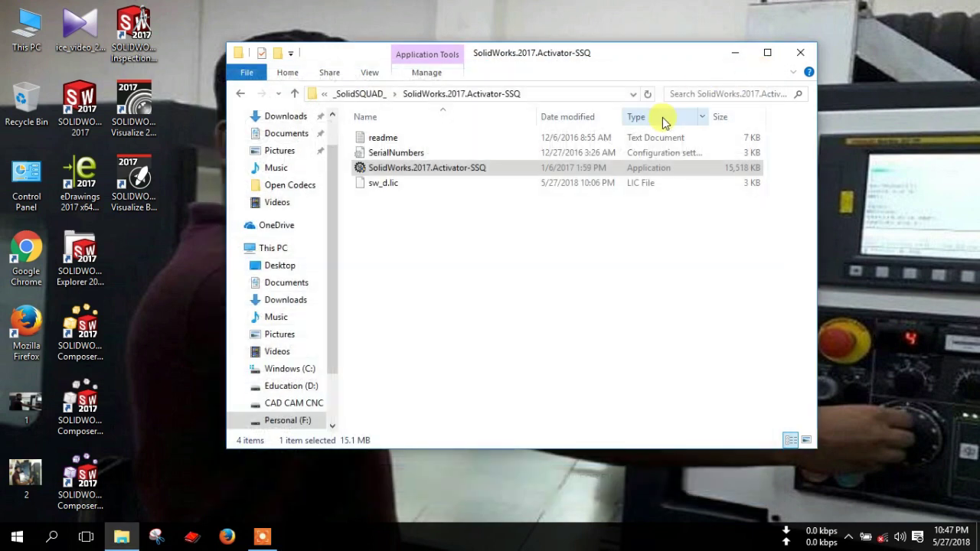
- Refresh the desktop, launch SOLIDWORKS 2017, and accept its license agreement
{"action": "right_click", "coordinate": [178, 76]}
{"action": "left_click", "coordinate": [211, 117]}
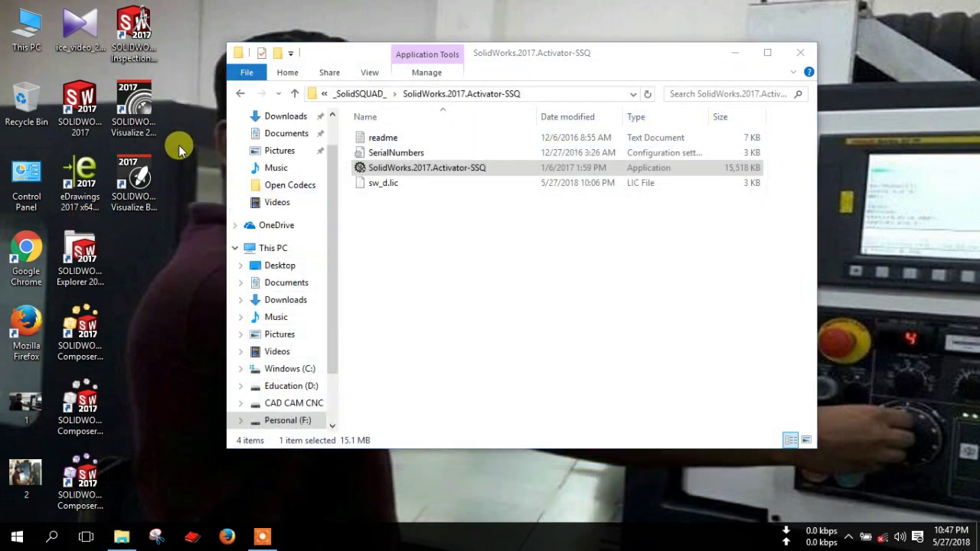
{"action": "double_click", "coordinate": [81, 97]}
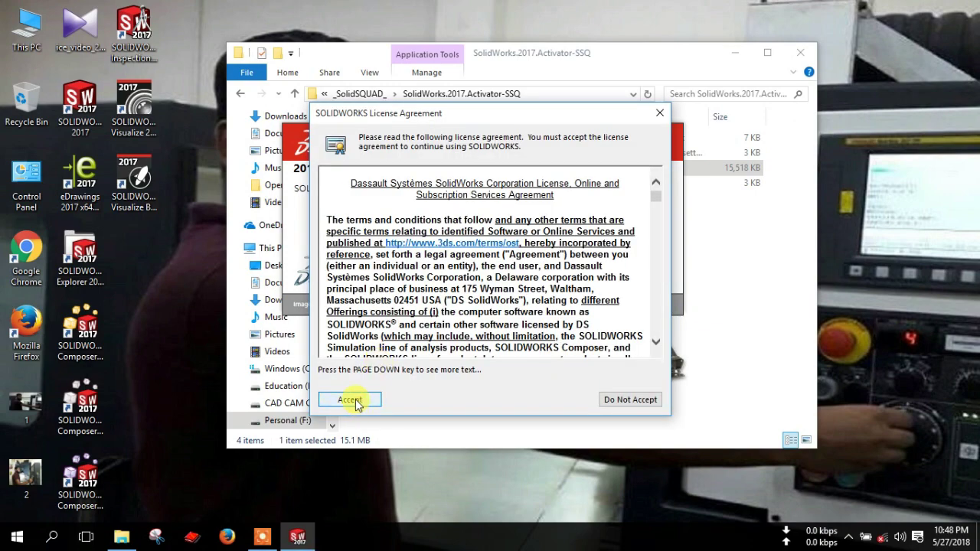
{"action": "left_click", "coordinate": [353, 399]}
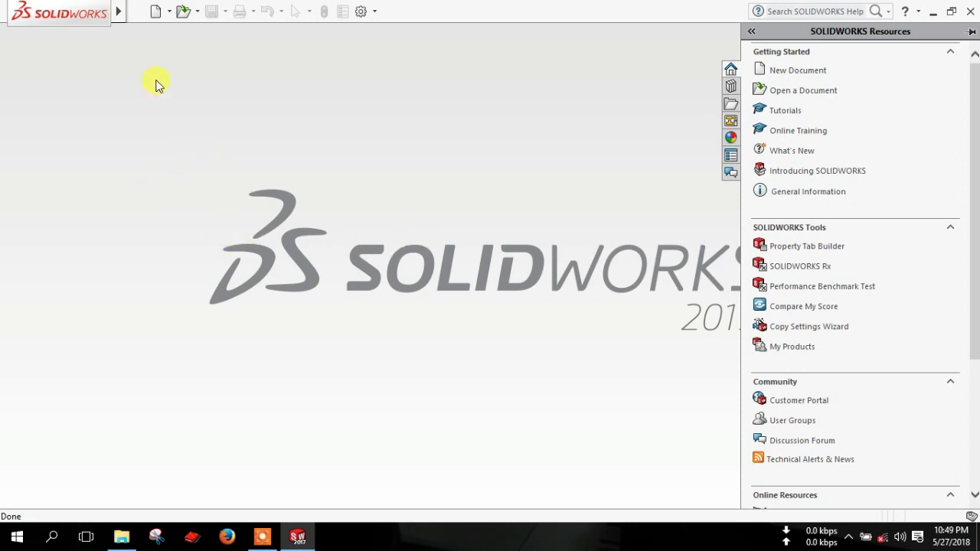
- Create a new part document with MMGS (millimeter, gram, second) units and the ANSI dimension standard for the default templates
{"action": "left_click", "coordinate": [155, 12]}
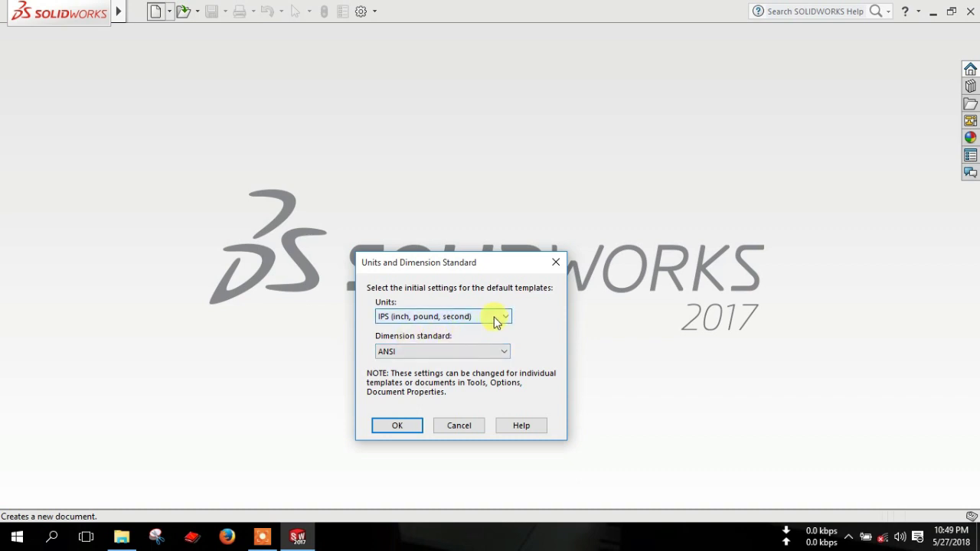
{"action": "left_click", "coordinate": [497, 317]}
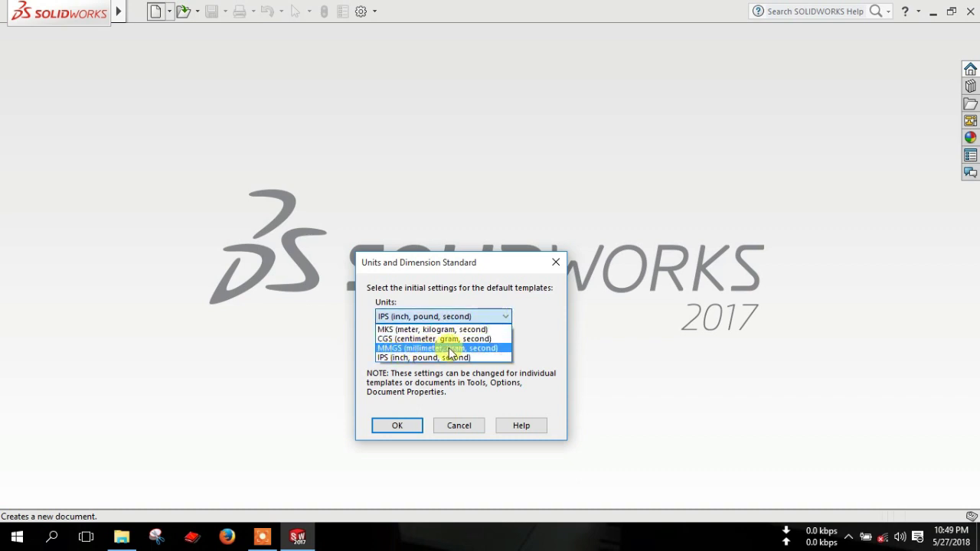
{"action": "left_click", "coordinate": [483, 349]}
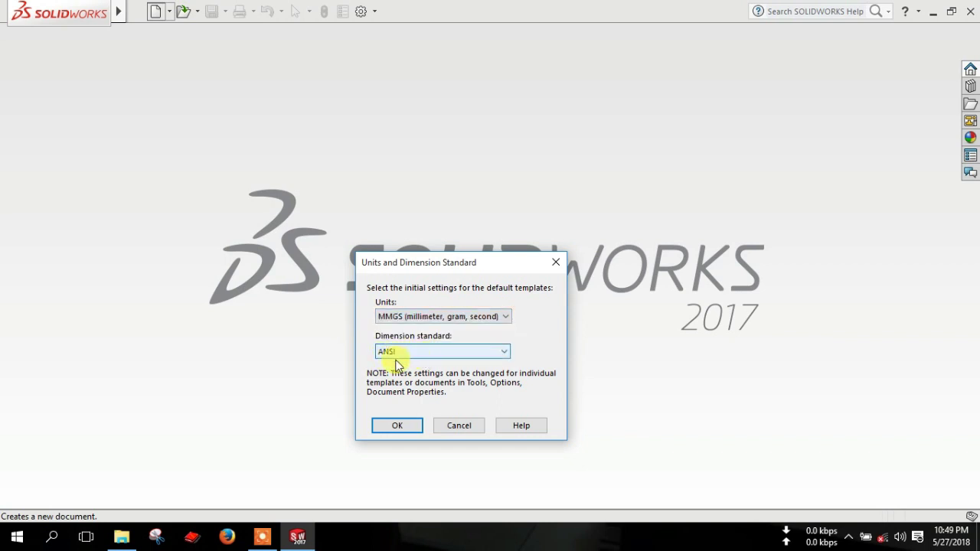
{"action": "left_click", "coordinate": [396, 427]}
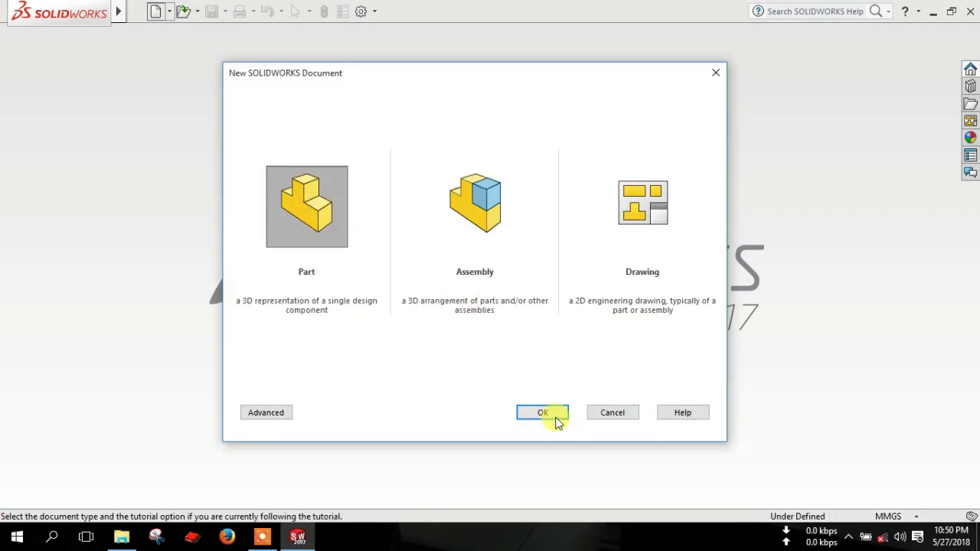
{"action": "left_click", "coordinate": [542, 413]}
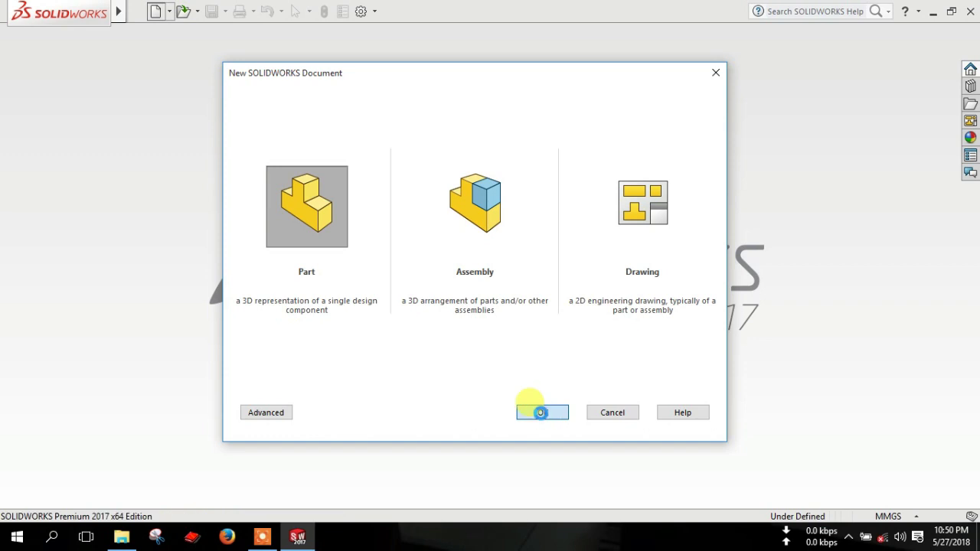